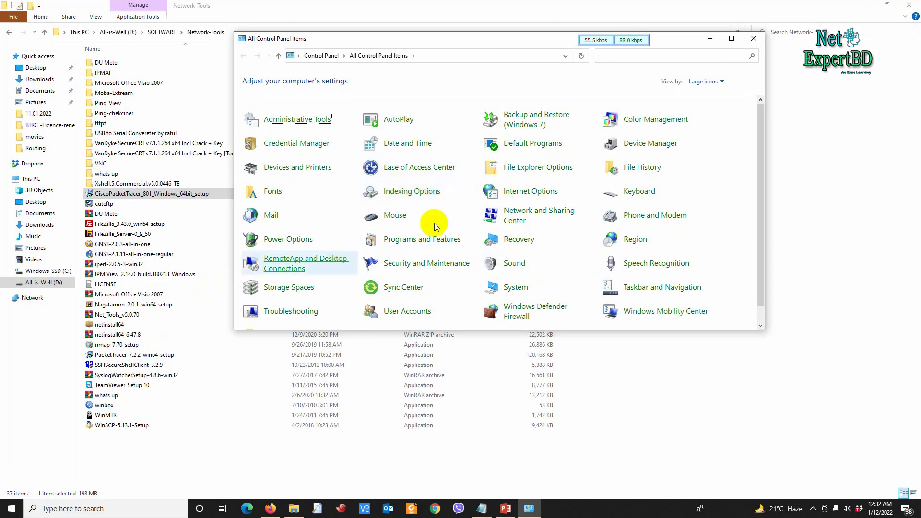
Step: Scroll through Control Panel and move focus to Programs and Features
scroll(440, 265, "down", 1)
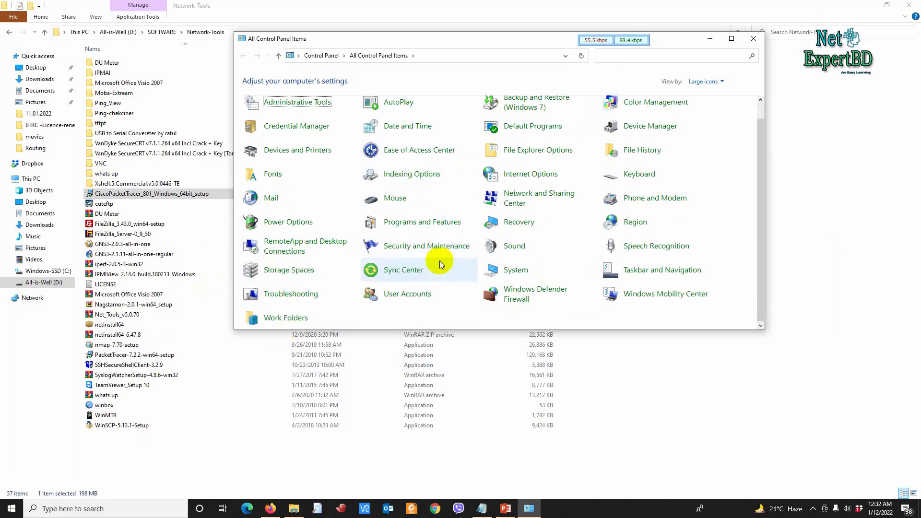
key("p")
key("p")
key("p")
scroll(440, 264, "up", 1)
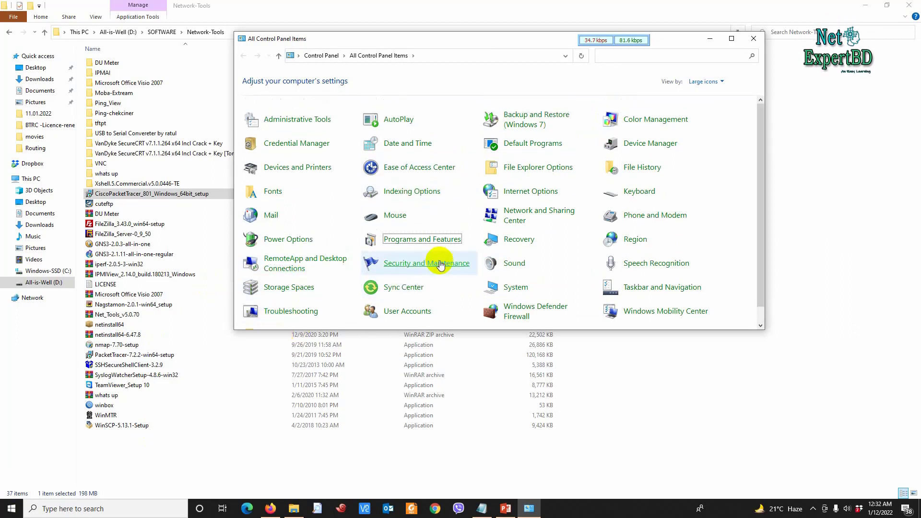
scroll(440, 264, "down", 1)
scroll(440, 266, "up", 1)
scroll(438, 264, "down", 1)
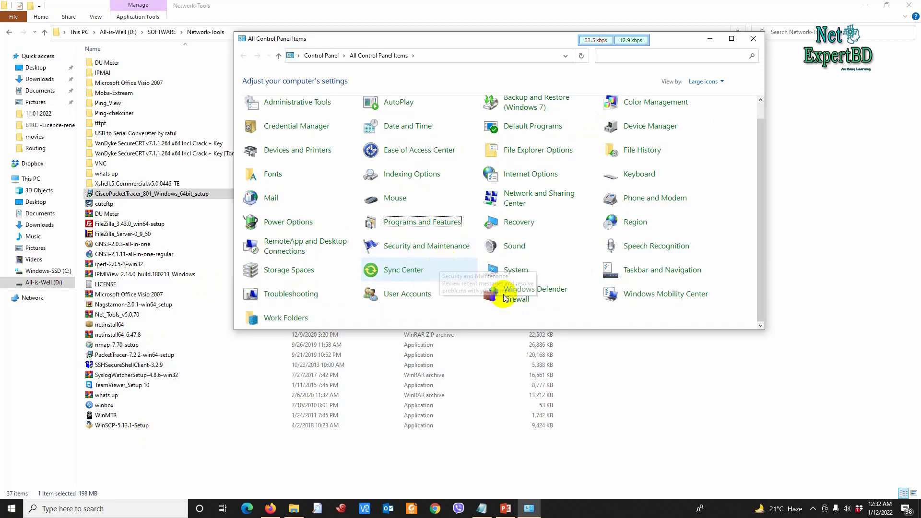
scroll(507, 243, "up", 1)
scroll(444, 225, "down", 1)
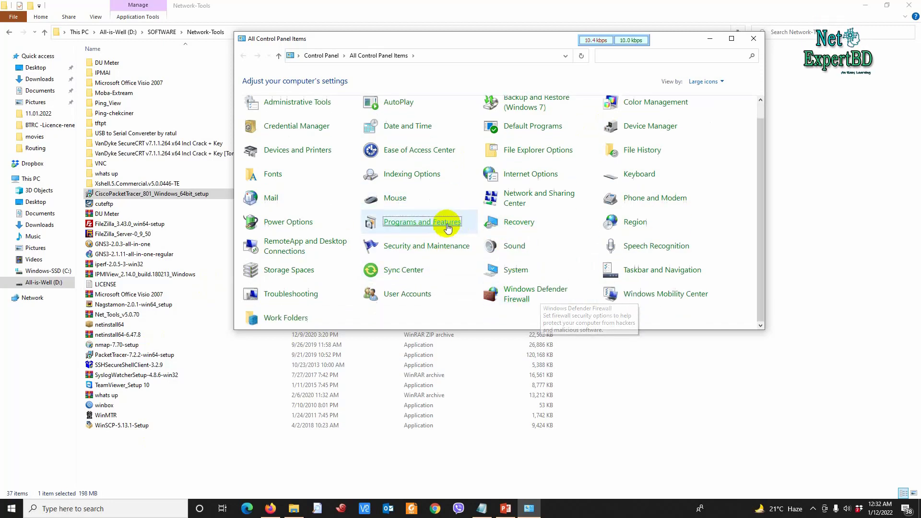
Step: Open the installed programs list, scroll through it, then close Control Panel
left_click(410, 223)
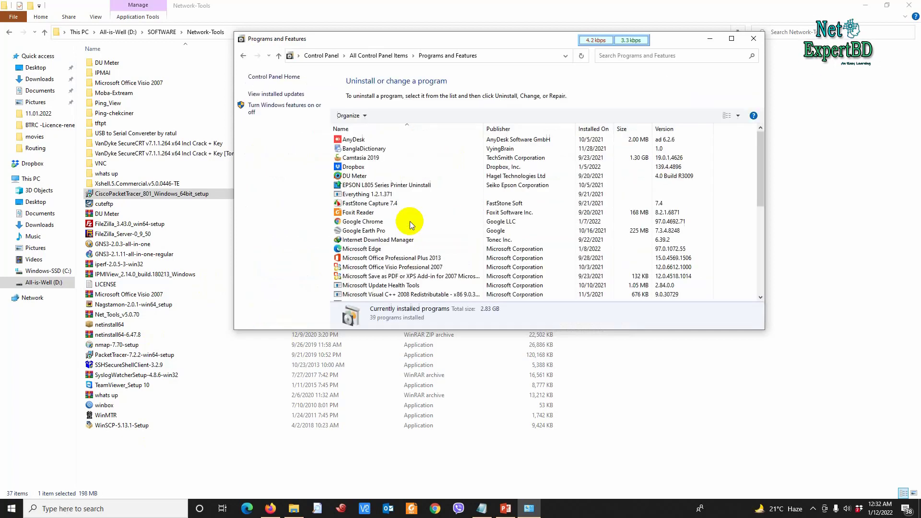
scroll(407, 219, "down", 3)
scroll(387, 198, "down", 4)
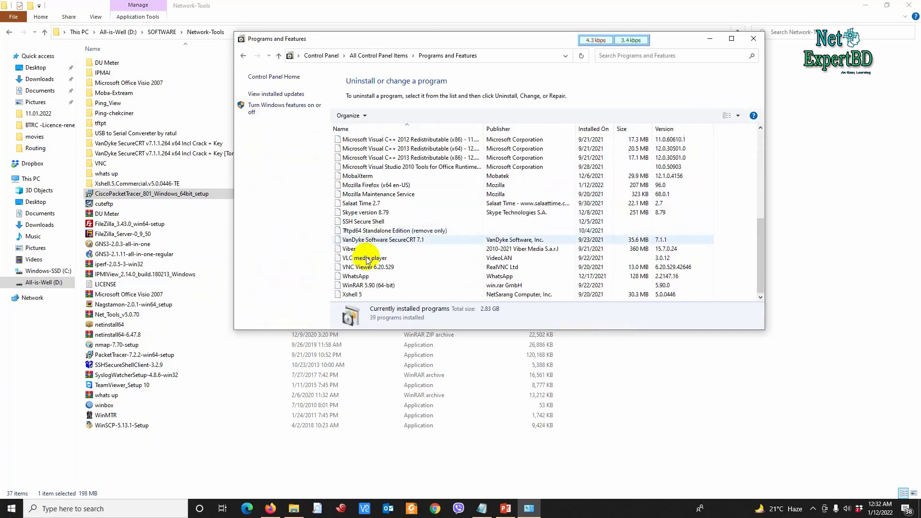
scroll(378, 222, "up", 4)
scroll(365, 196, "up", 3)
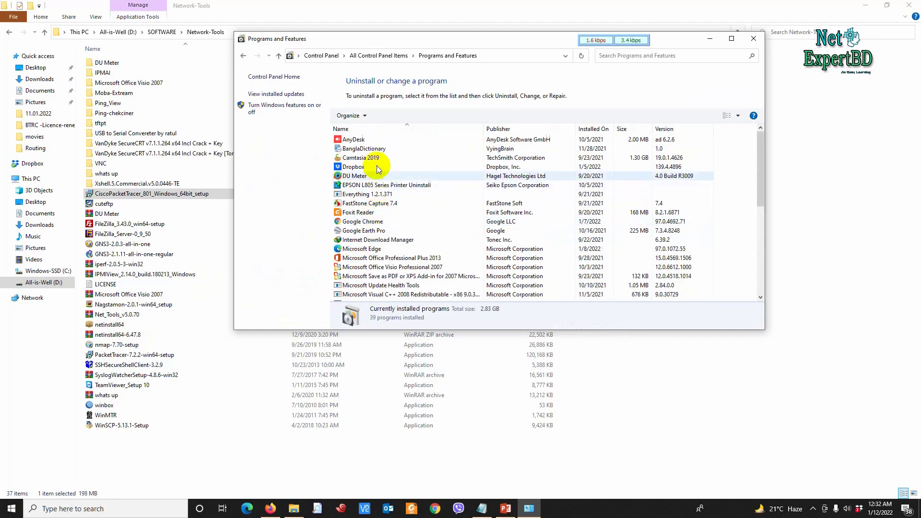
scroll(369, 206, "down", 7)
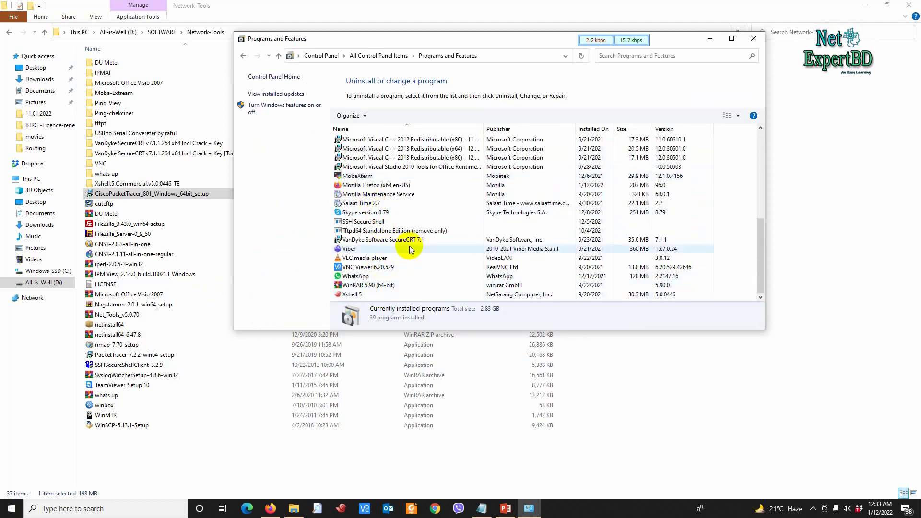
left_click(754, 41)
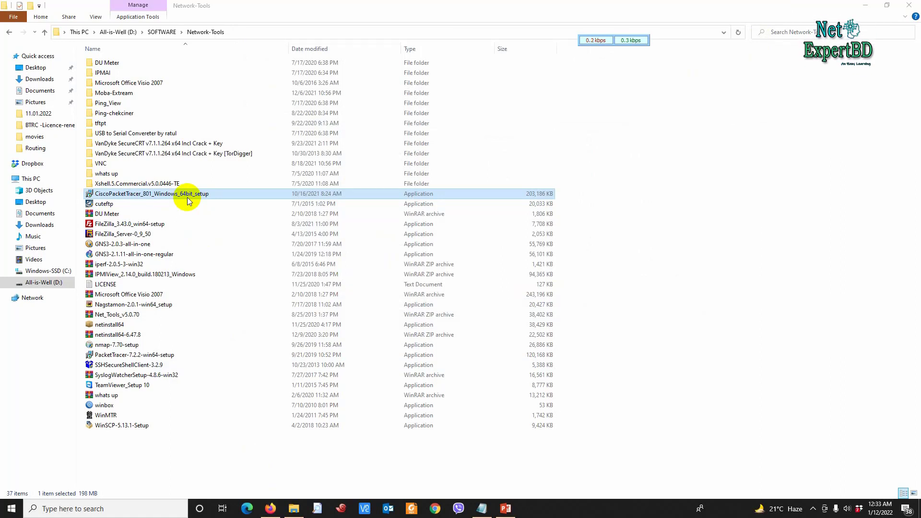
Step: Run the installer, accept the licence, and keep the existing C:\Program Files\Cisco Packet Tracer 8.0.1 folder
left_click(187, 201)
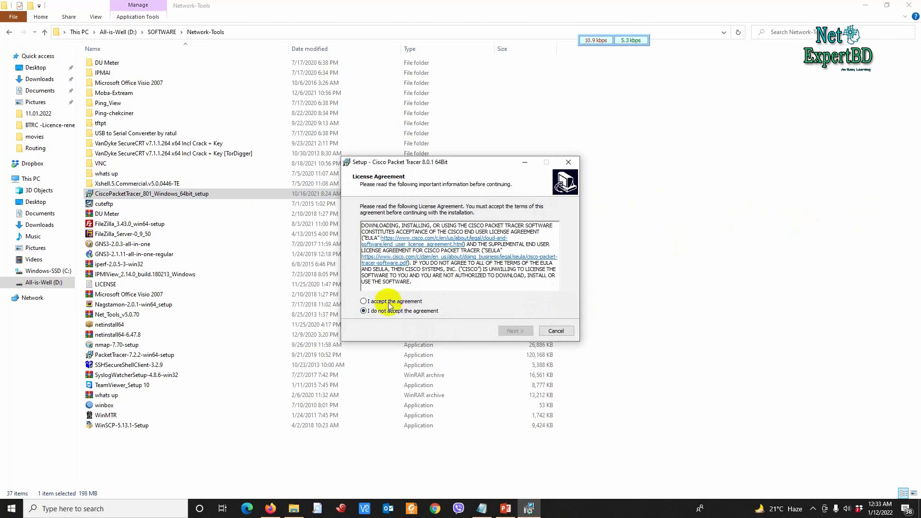
left_click(394, 301)
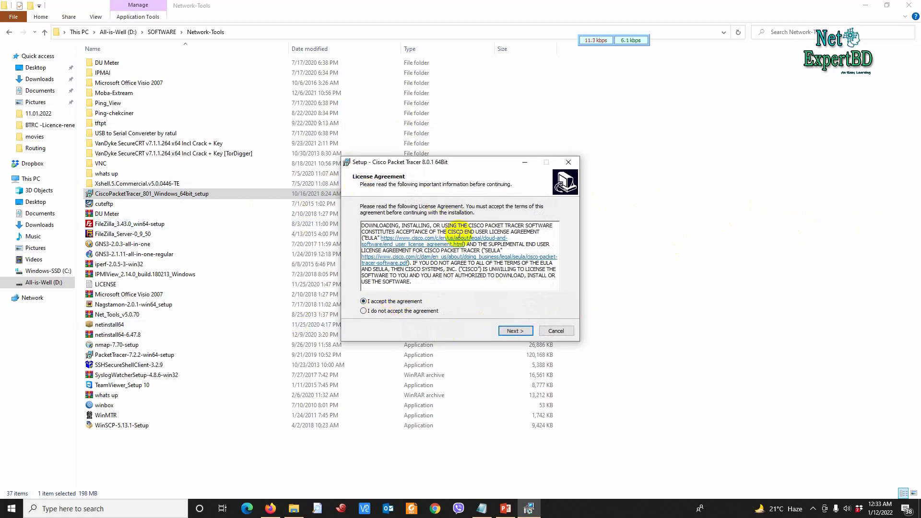
left_click(515, 332)
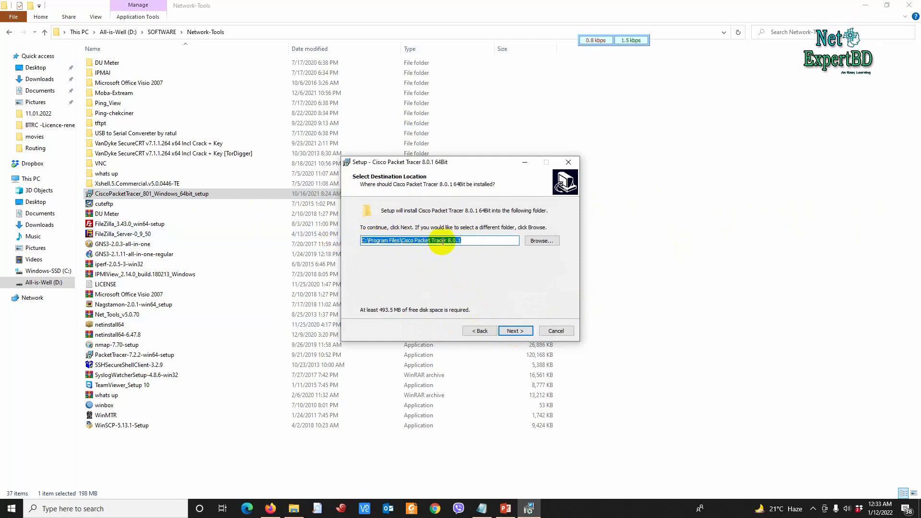
left_click(514, 332)
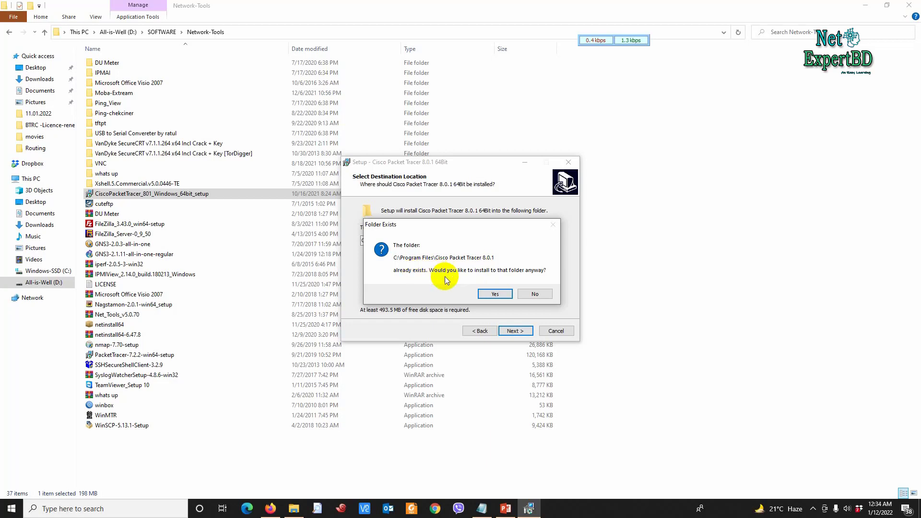
left_click(493, 293)
Step: Keep the Cisco Packet Tracer Start Menu folder and desktop shortcut, then install 8.0.1
left_click(517, 331)
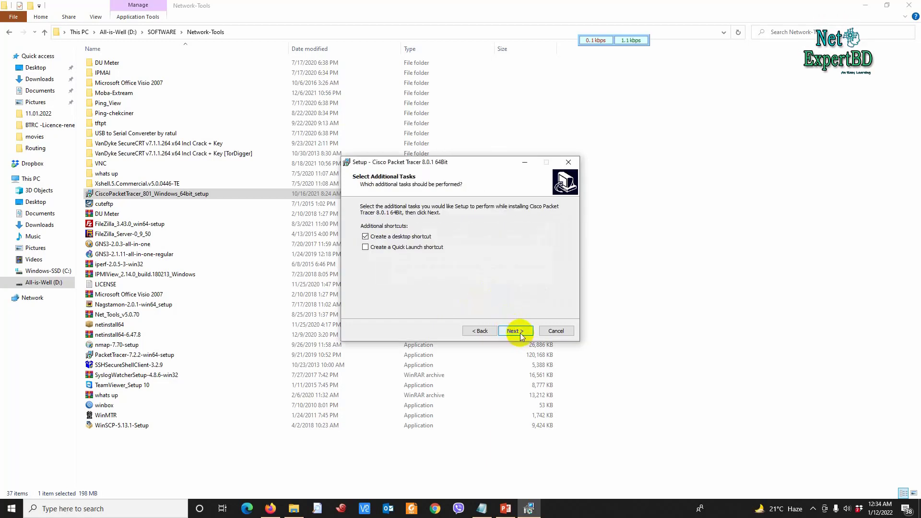
left_click(481, 331)
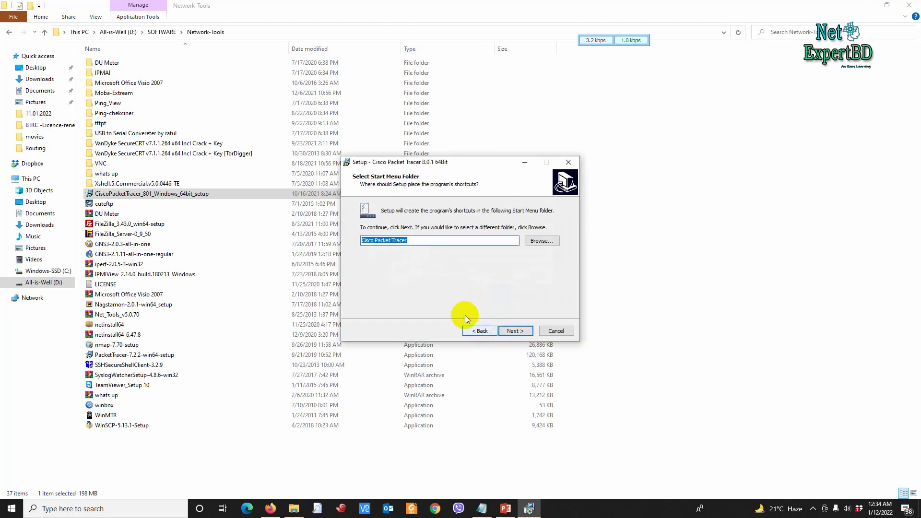
left_click(513, 331)
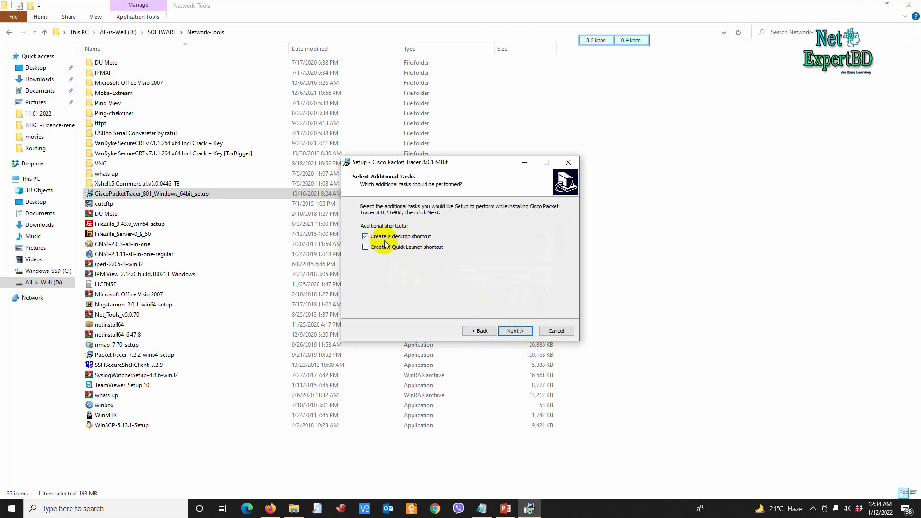
left_click(519, 331)
left_click(517, 329)
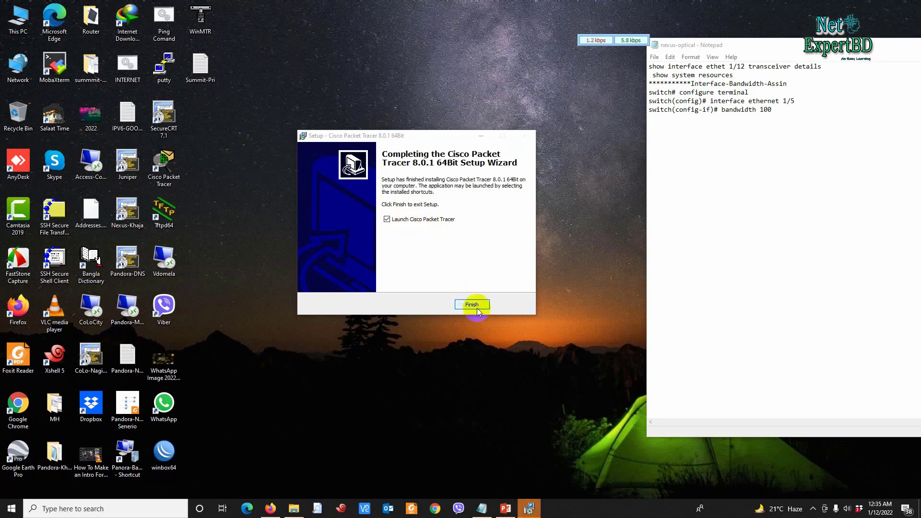
Step: Finish setup with Launch Cisco Packet Tracer left checked
left_click(471, 304)
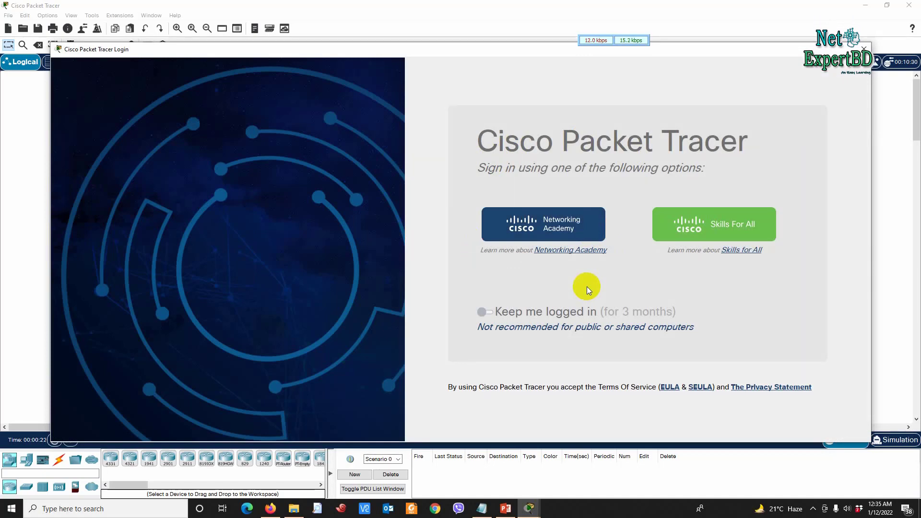
Step: Close the sign-in window without logging in and acknowledge the Authentication Failed message
left_click(863, 48)
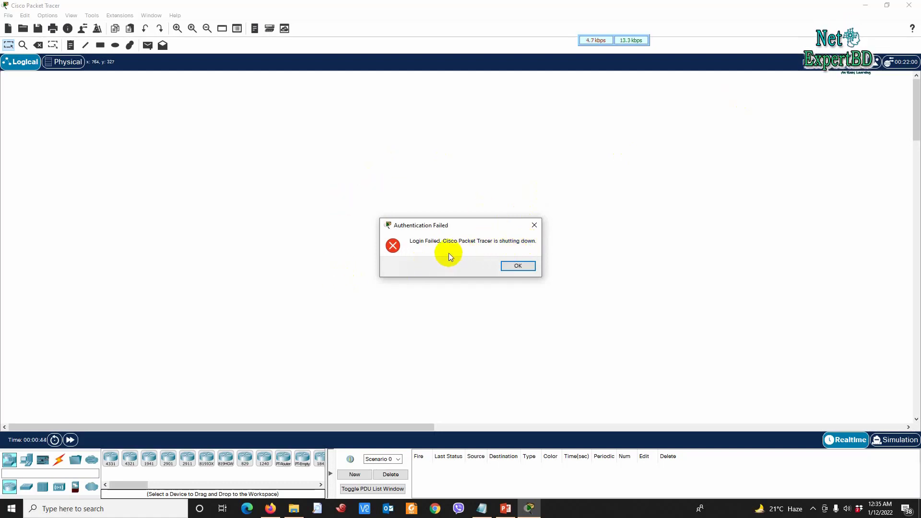
left_click(511, 264)
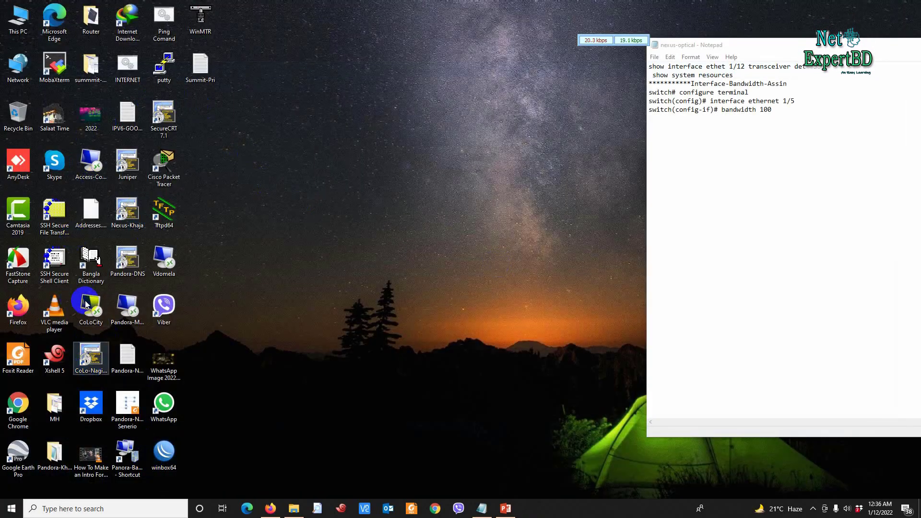
left_click(56, 125)
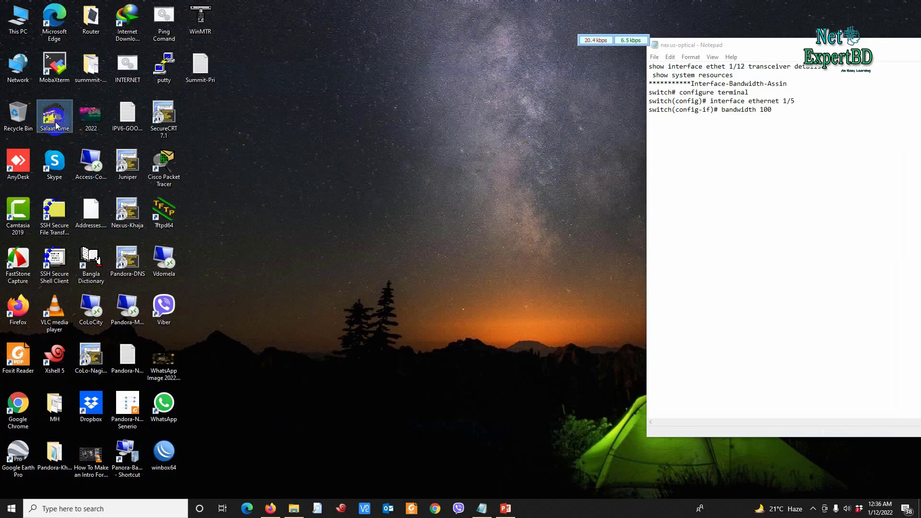
left_click(135, 325)
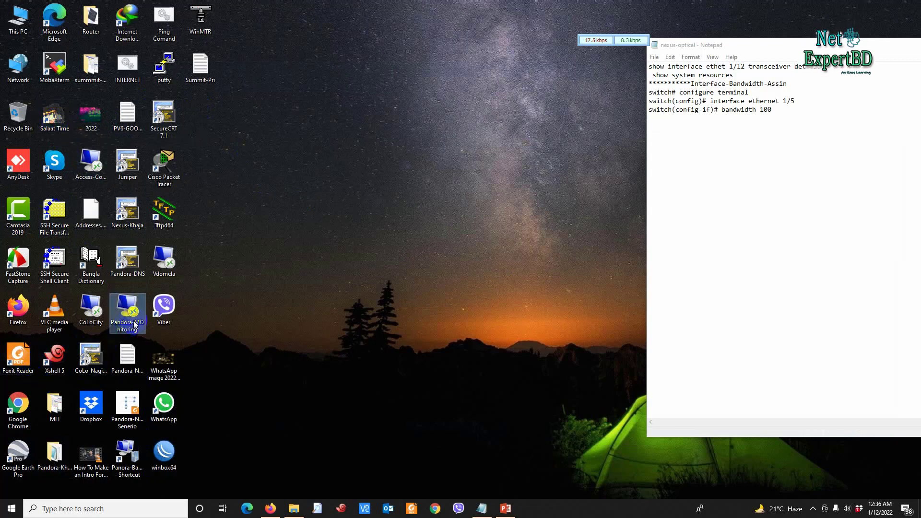
key("p")
key("p")
key("p")
key("p")
key("p")
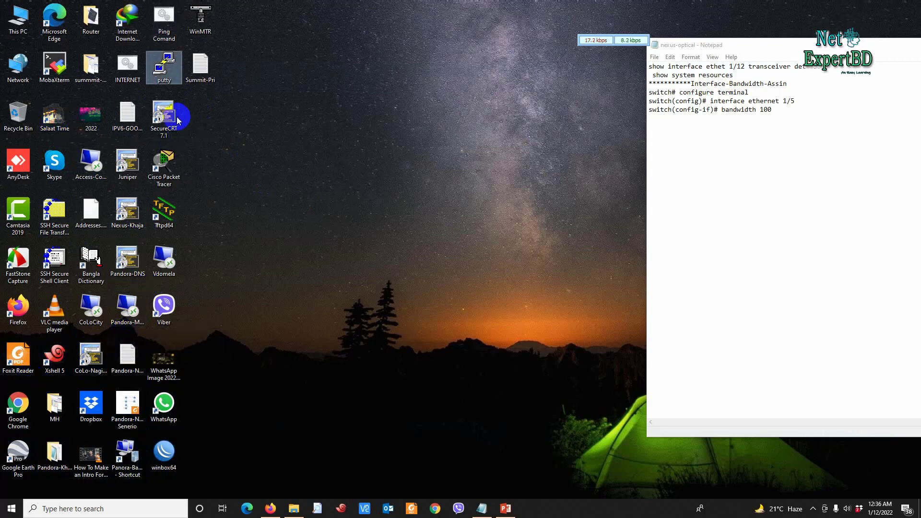
left_click(178, 120)
left_click(163, 163)
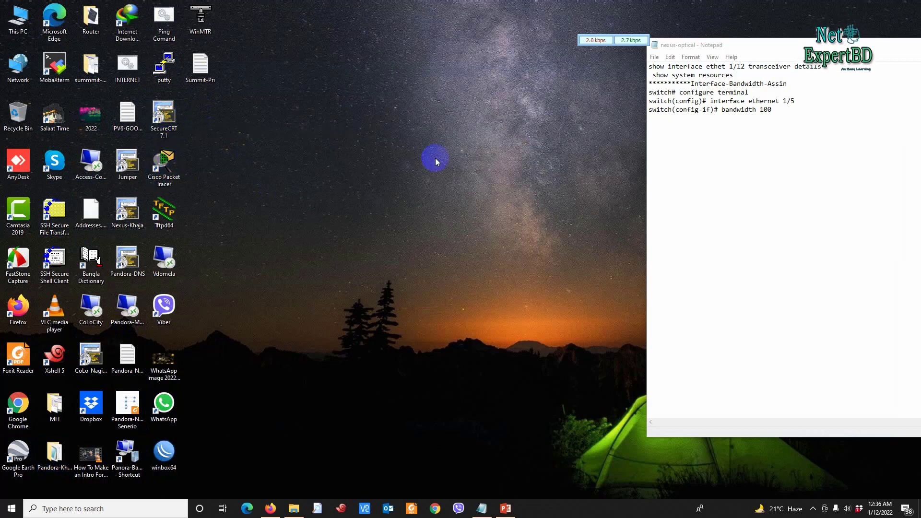
Step: Drag the Notepad window aside and close it
left_click_drag(920, 43, 550, 218)
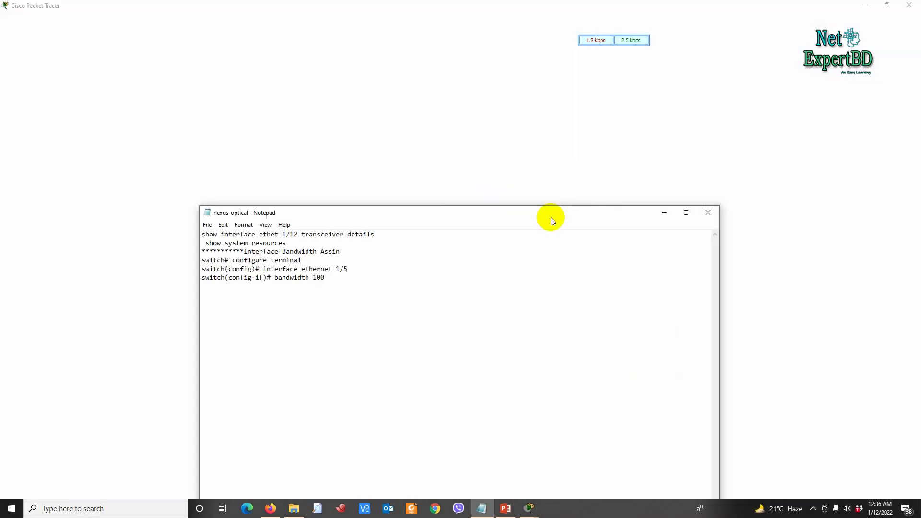
left_click(690, 218)
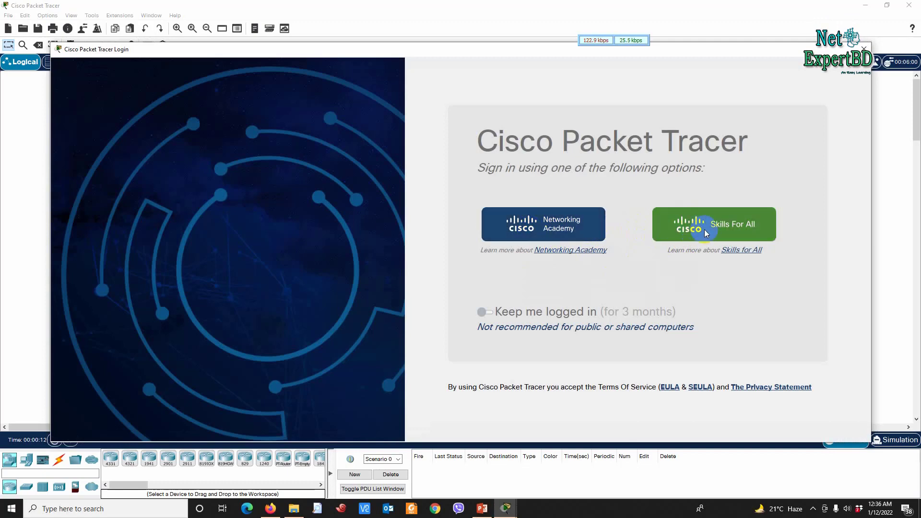
Step: Choose Networking Academy as the sign-in method
left_click(551, 228)
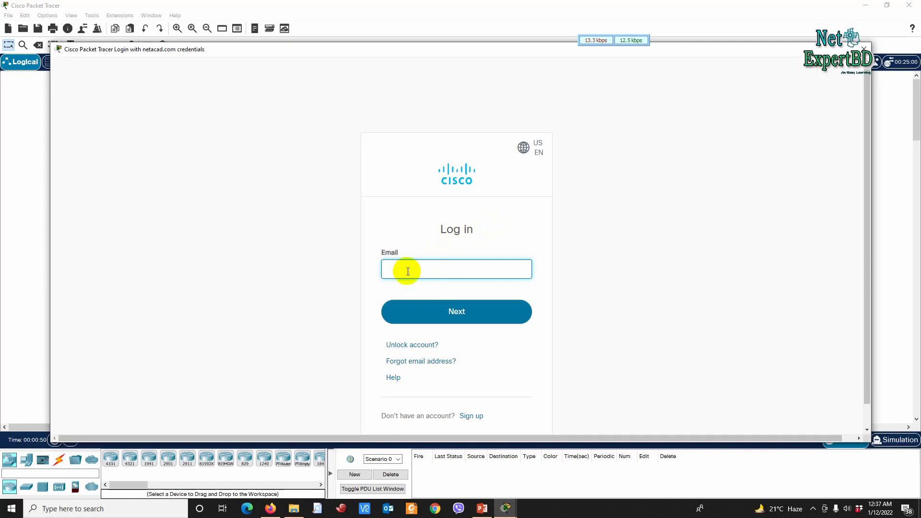
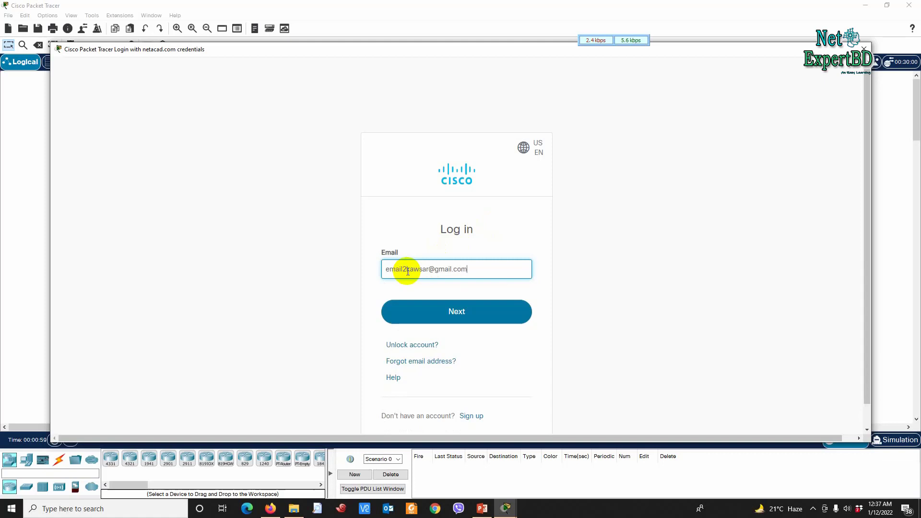
Step: Enter the NetAcad account e-mail, fixing a typo, then the account password to log in
key("Return")
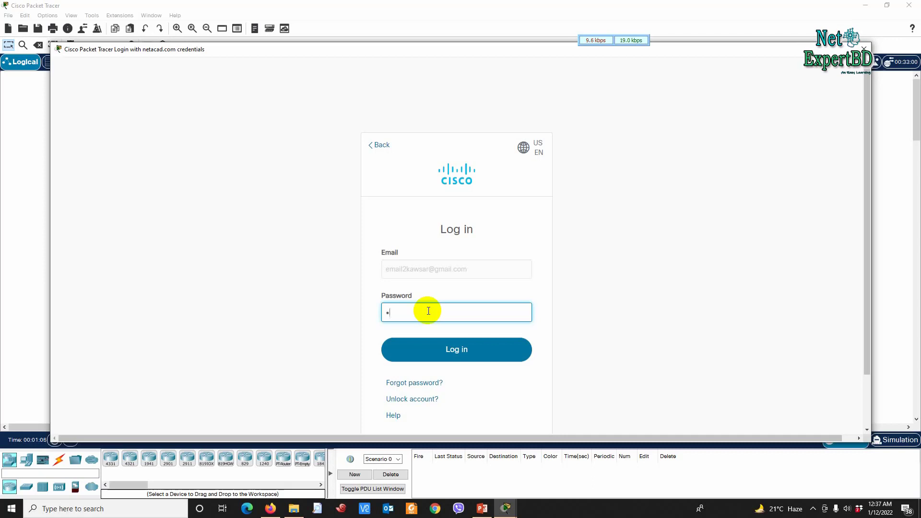
type("•••••••••••")
key("Return")
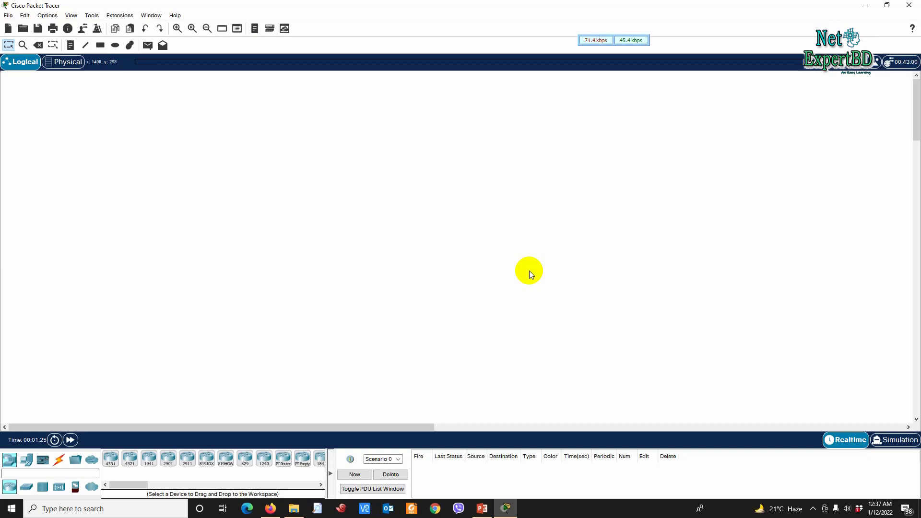
Step: Restore Packet Tracer from full screen and switch to the PowerPoint deck
left_click_drag(587, 2, 434, 44)
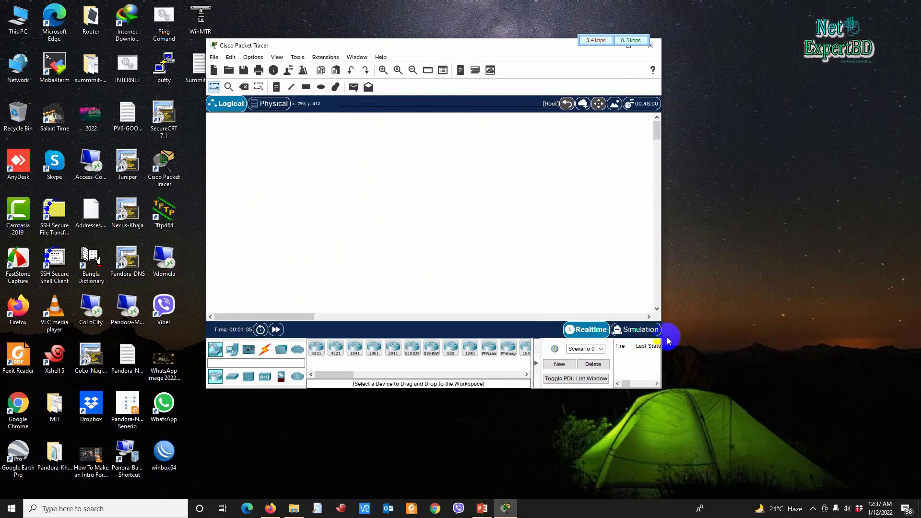
key("alt+Tab")
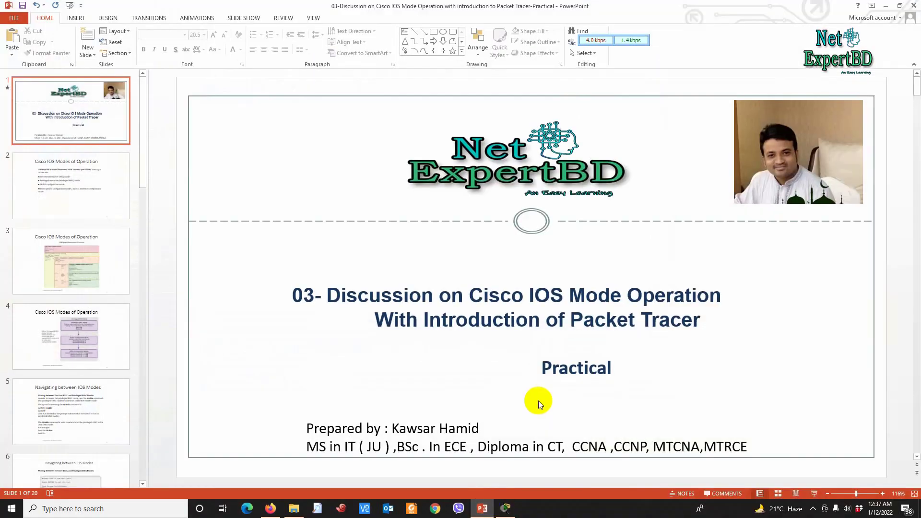
Step: Advance to slide 2, Cisco IOS Modes of Operation, then return to Packet Tracer
key("Page_Down")
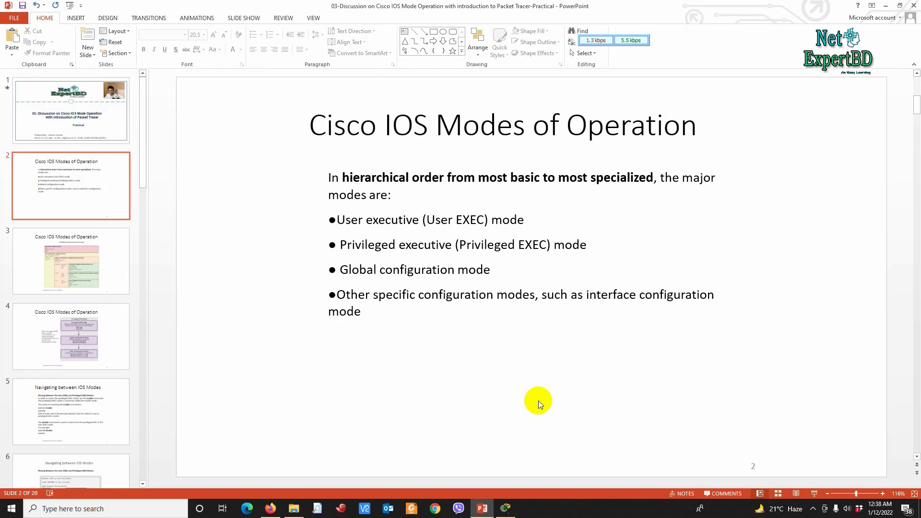
left_click(505, 509)
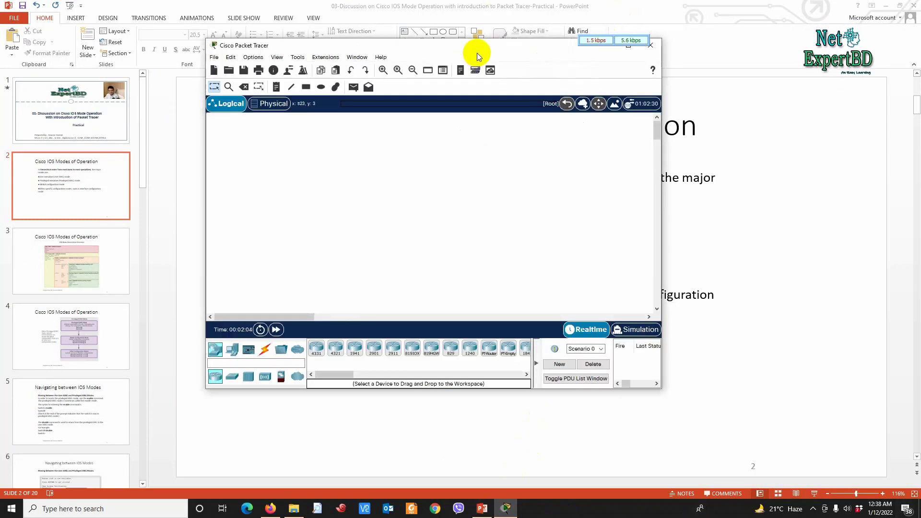
Step: Maximize Packet Tracer and pick the 1841 model from the Routers device list
double_click(478, 44)
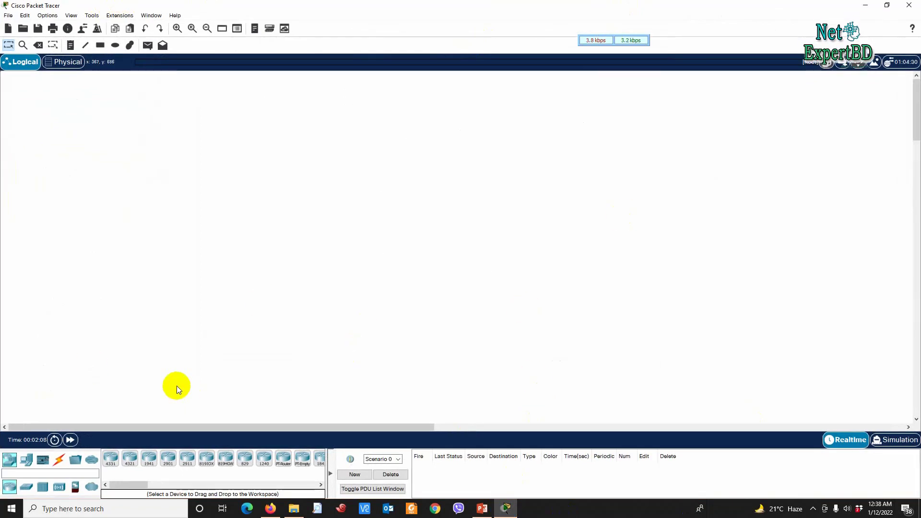
left_click(112, 459)
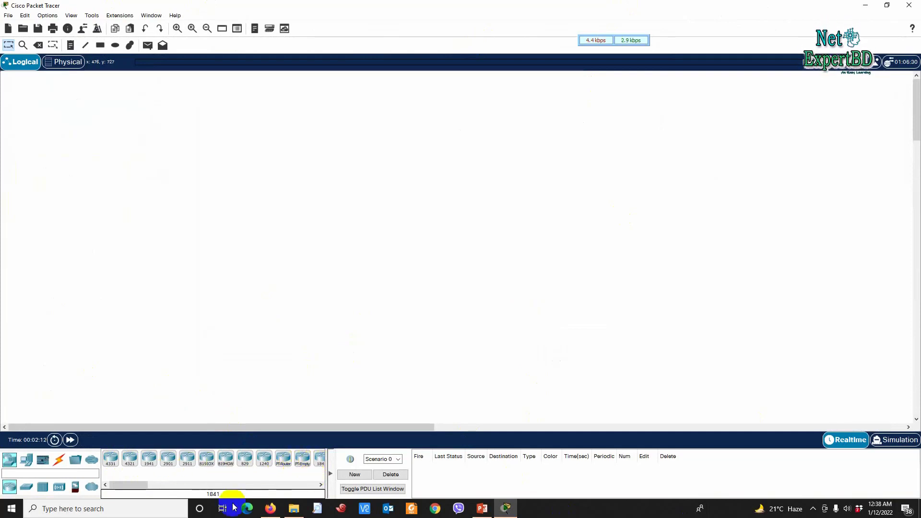
left_click_drag(134, 485, 141, 486)
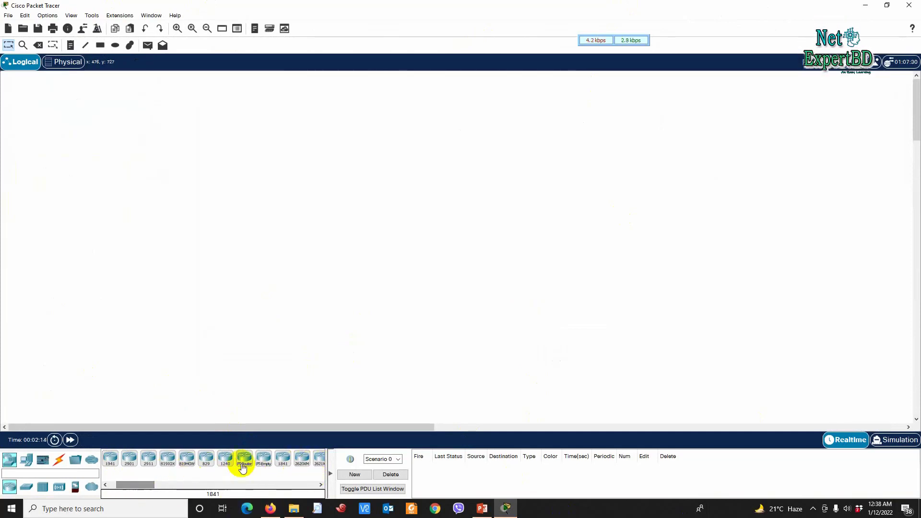
left_click(287, 460)
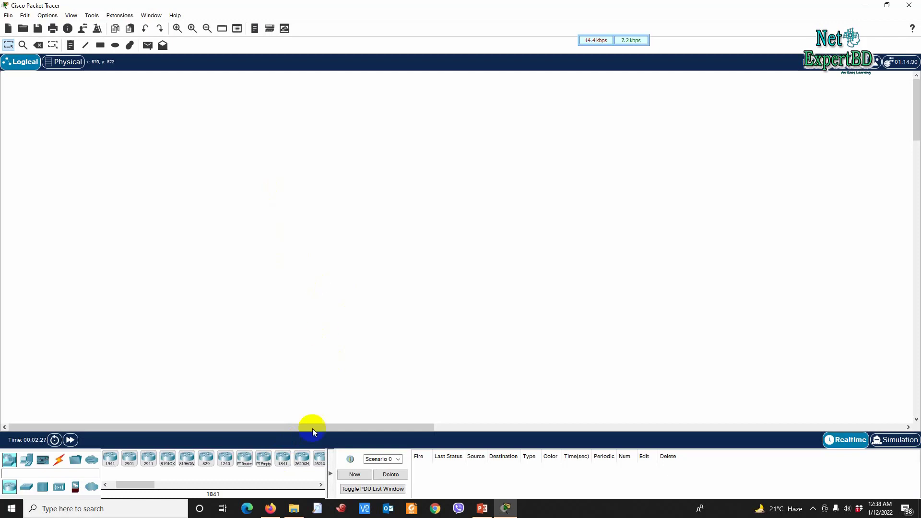
Step: Place the 1841 router on the workspace as Router0 and open its device window
left_click(284, 458)
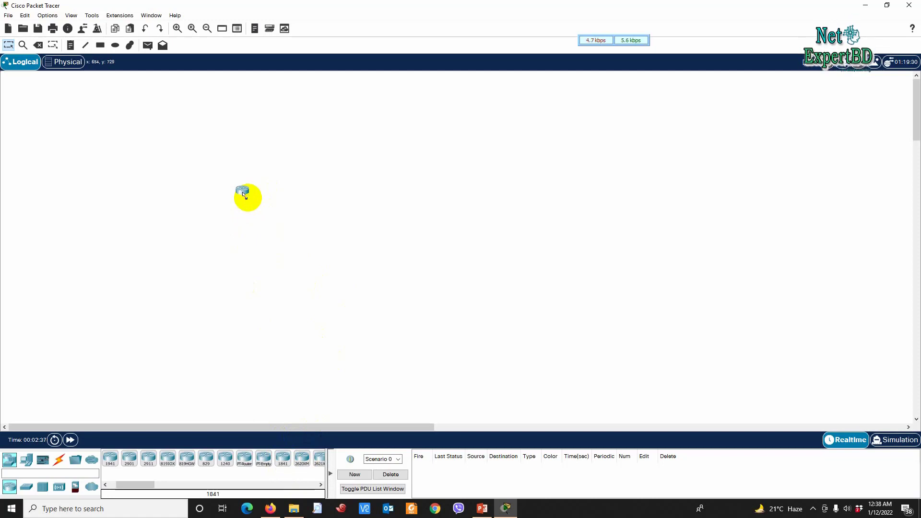
left_click(246, 198)
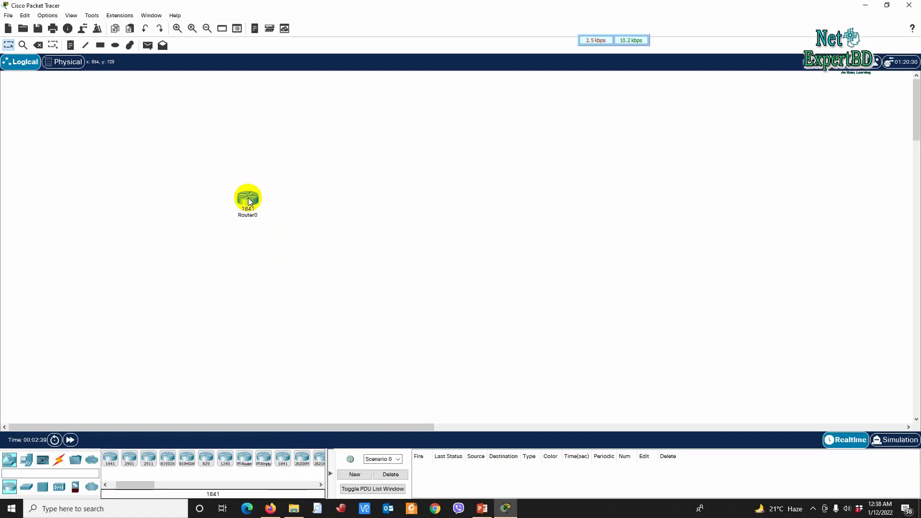
mouse_move(248, 202)
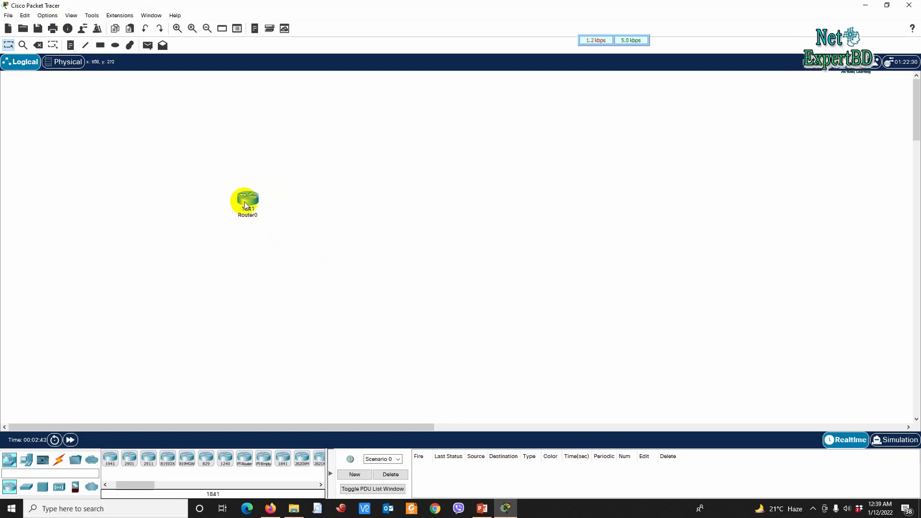
left_click(247, 203)
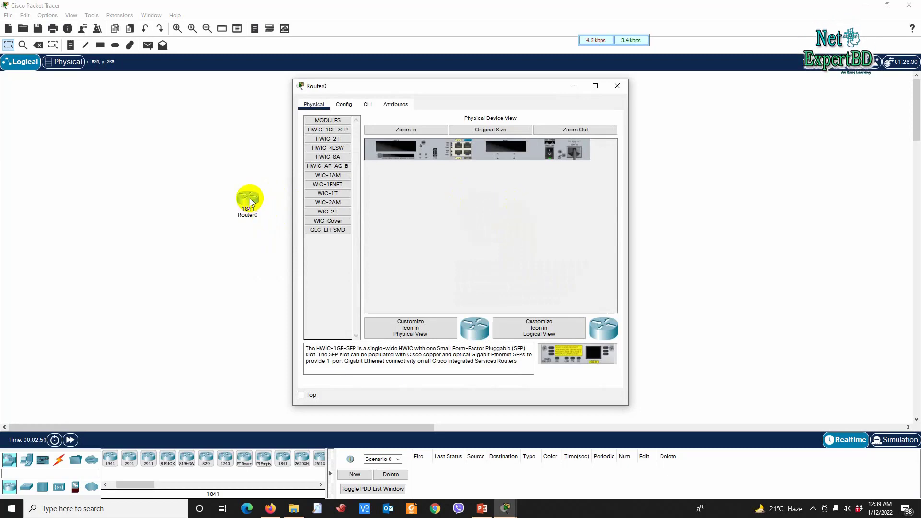
Step: In Router0's CLI, answer 'no' to the initial configuration dialog and highlight the Router> prompt
left_click(366, 106)
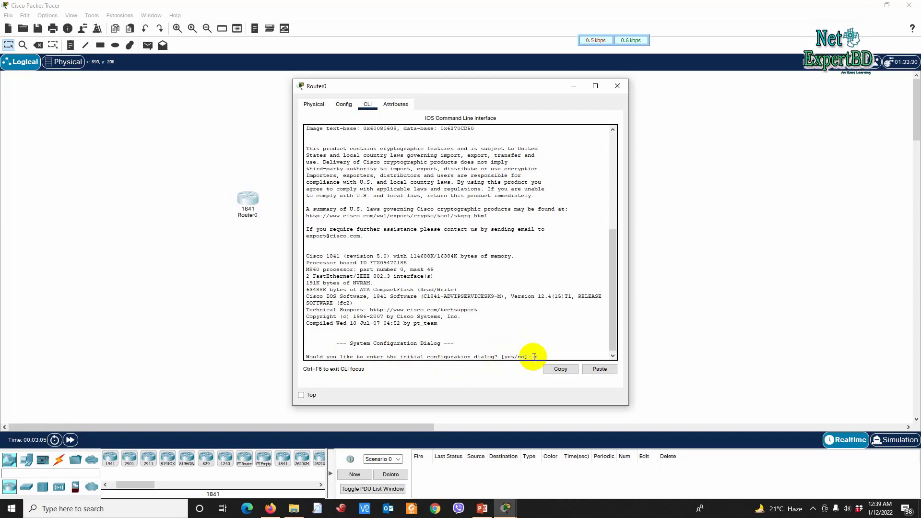
type("o")
key("Return")
key("Return")
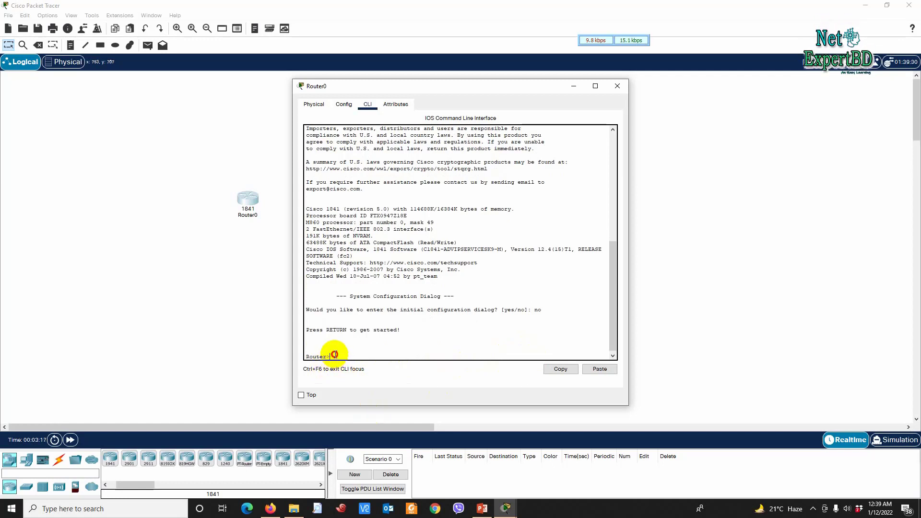
left_click_drag(335, 357, 300, 357)
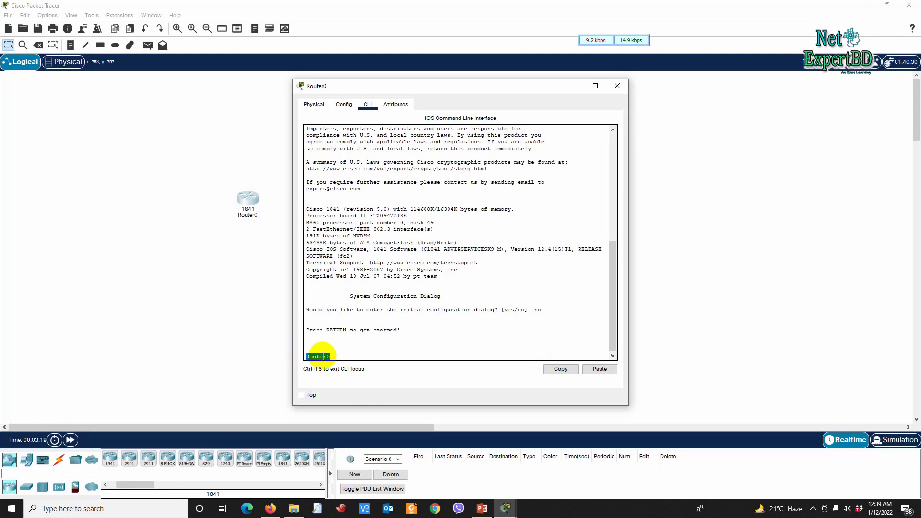
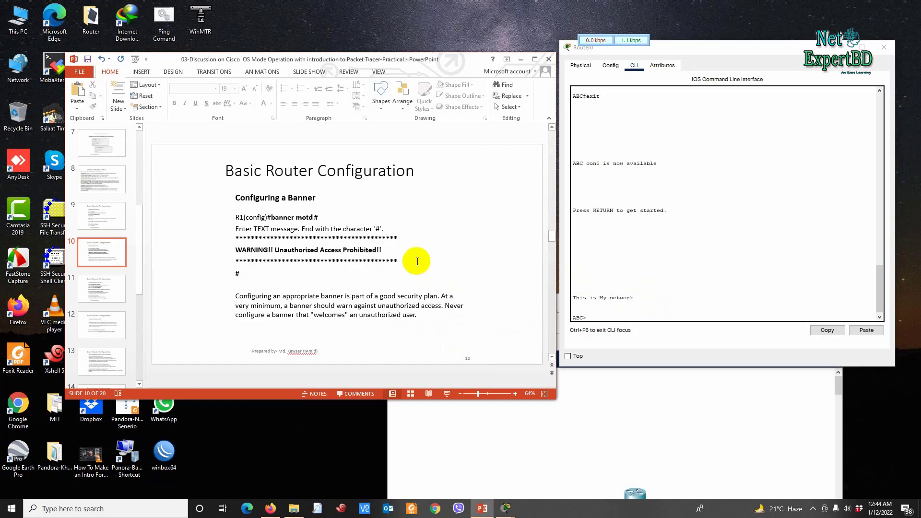
Step: Scroll the CLI output, then close the Router0 device window
scroll(416, 261, "down", 1)
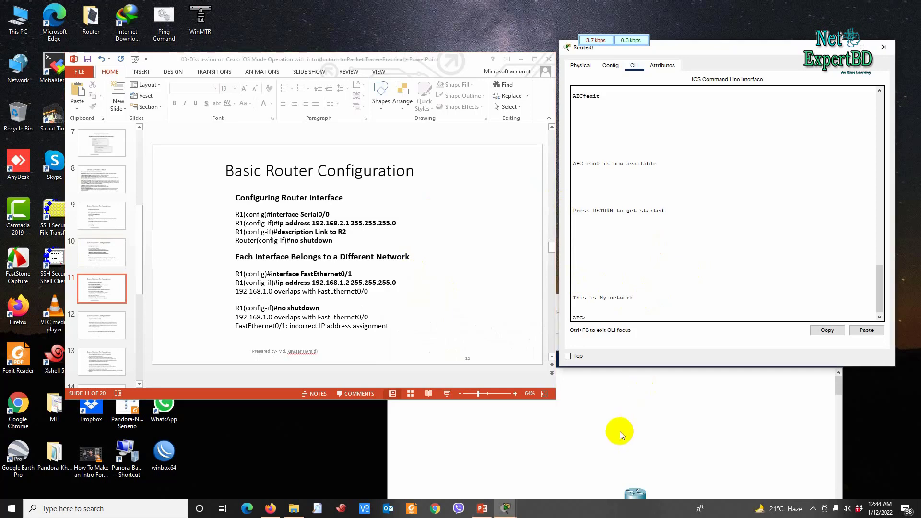
left_click(883, 46)
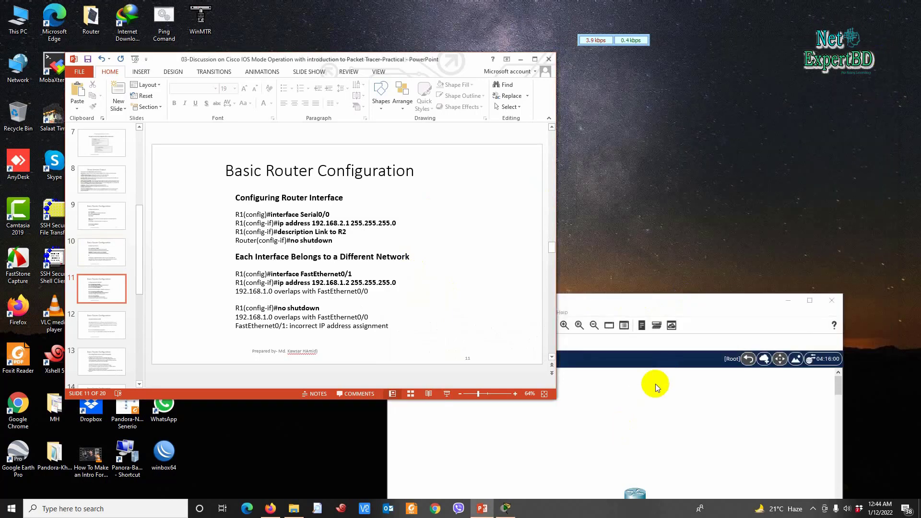
Step: Move the Packet Tracer window up and reopen Router0's command line beside the slide
left_click(681, 298)
left_click_drag(681, 297, 689, 144)
left_click_drag(696, 66, 697, 66)
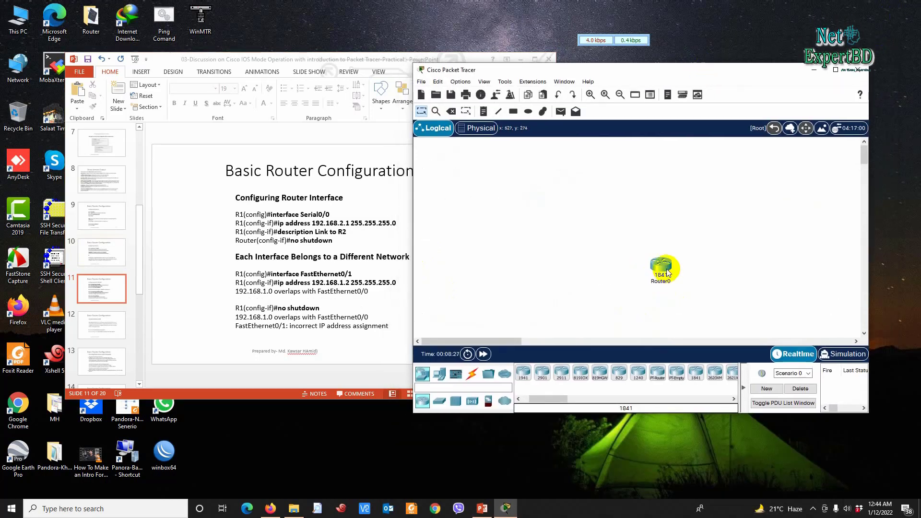
mouse_move(668, 273)
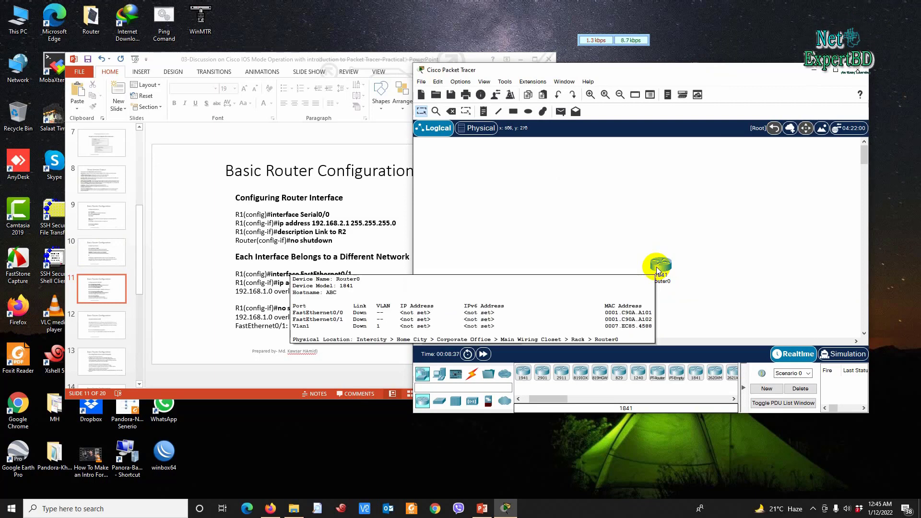
left_click(656, 267)
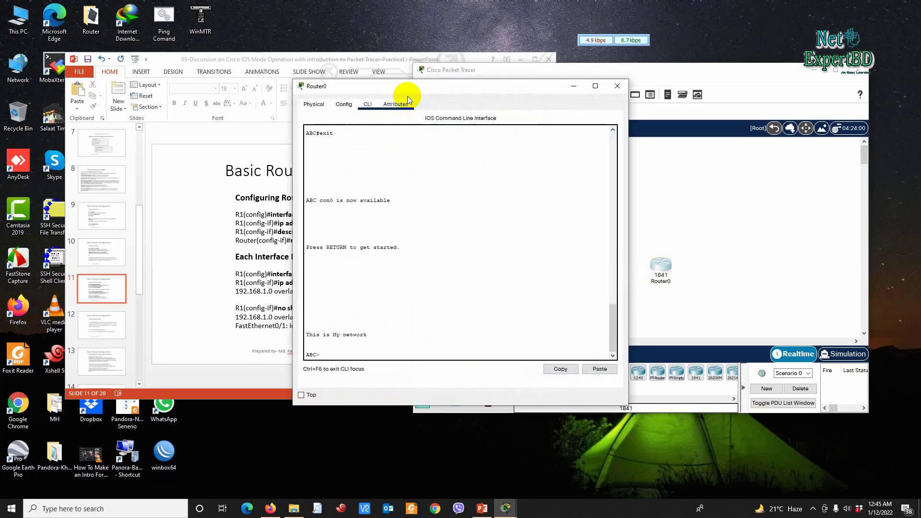
left_click_drag(417, 89, 589, 56)
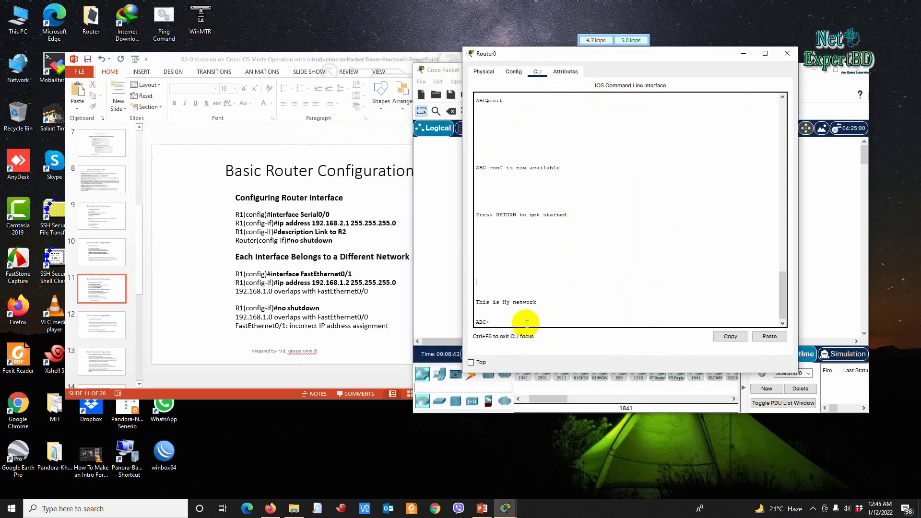
Step: Enter privileged mode with enable so the prompt reads ABC#
left_click(501, 322)
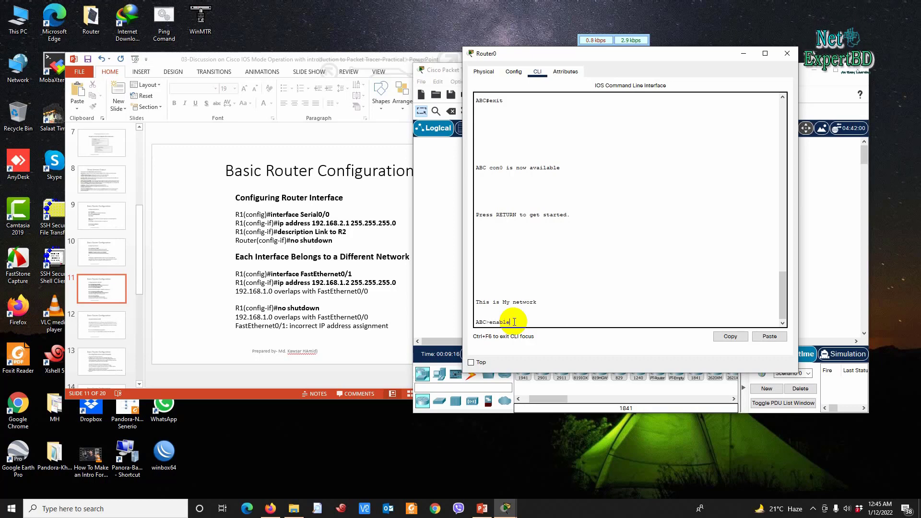
type("enable")
key("Return")
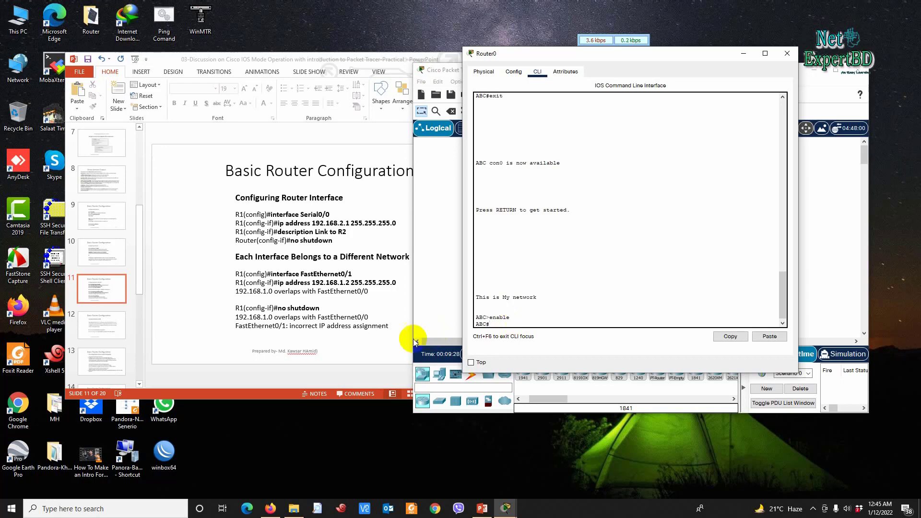
left_click(191, 309)
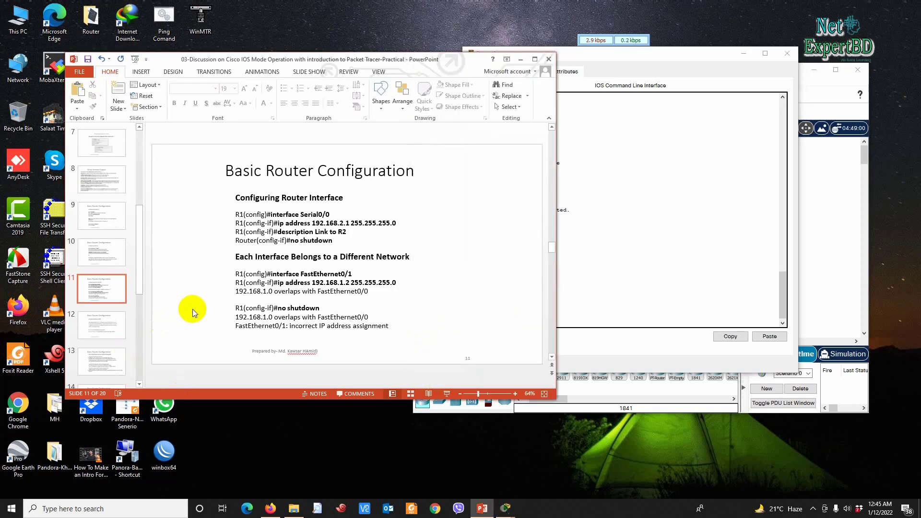
Step: Scroll the slides to slide 15 on verifying configuration, then refocus Router0's CLI at ABC#
scroll(192, 308, "down", 1)
scroll(192, 308, "down", 2)
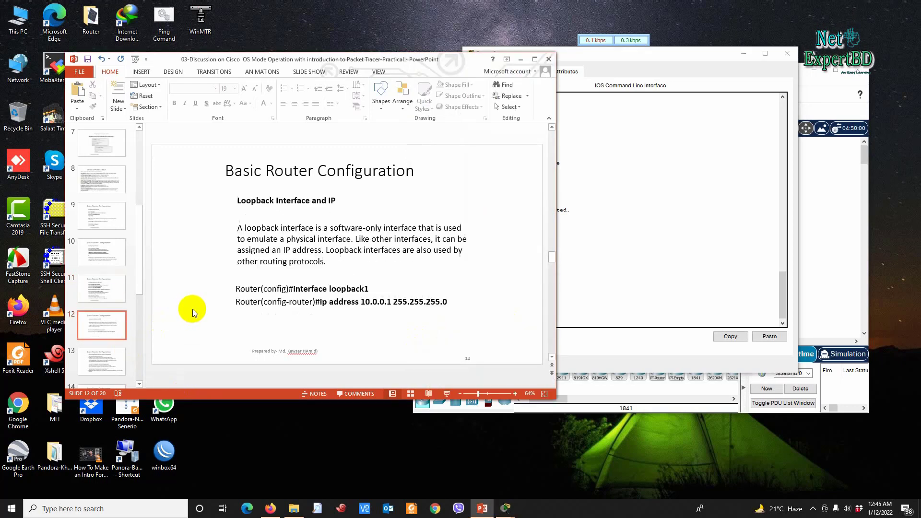
scroll(192, 309, "down", 2)
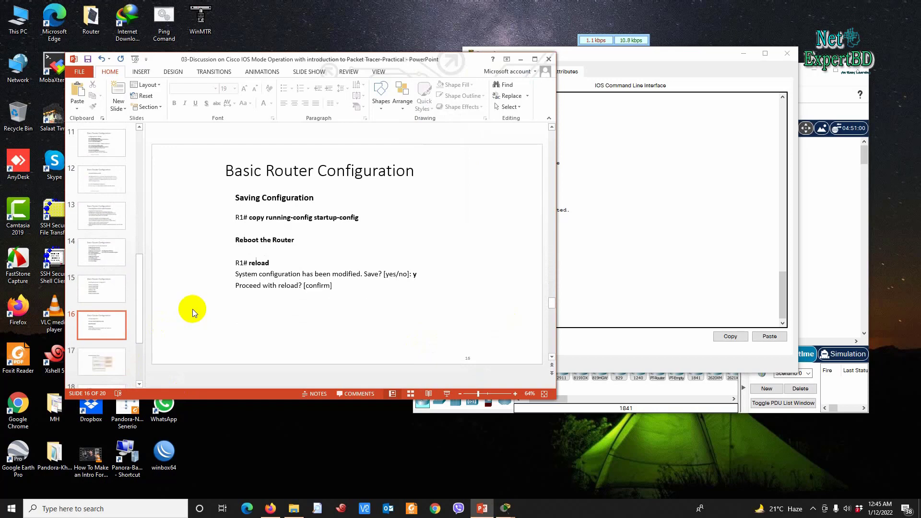
scroll(192, 309, "up", 1)
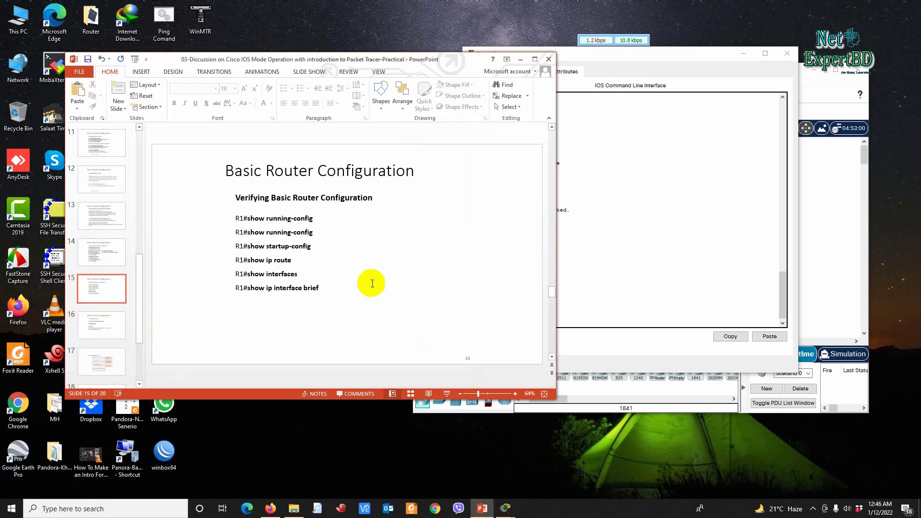
left_click(696, 259)
left_click(530, 315)
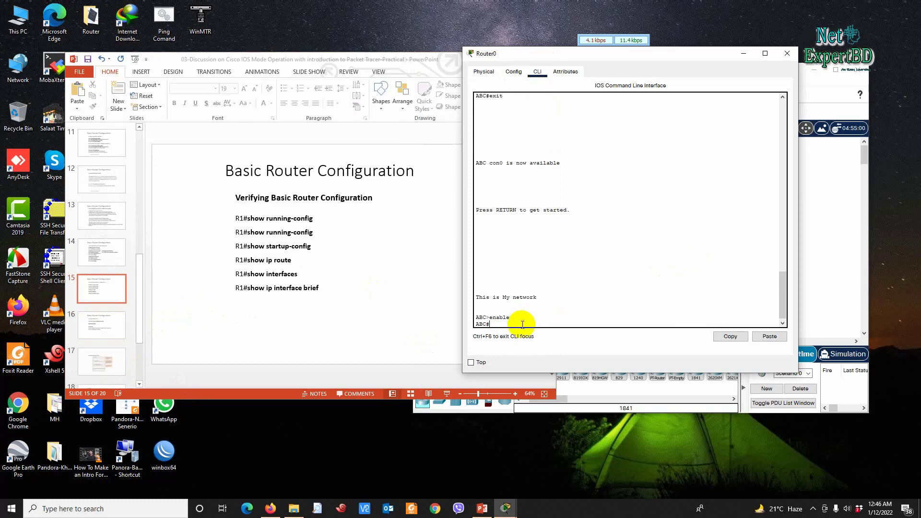
Step: Display Router0's configuration with show running-config and page through the output
type("s")
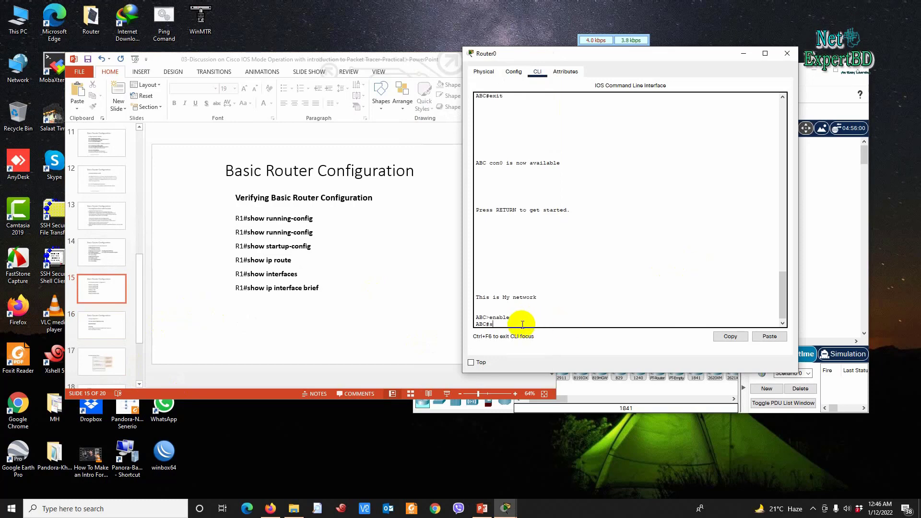
type("h")
key("Tab")
type("r")
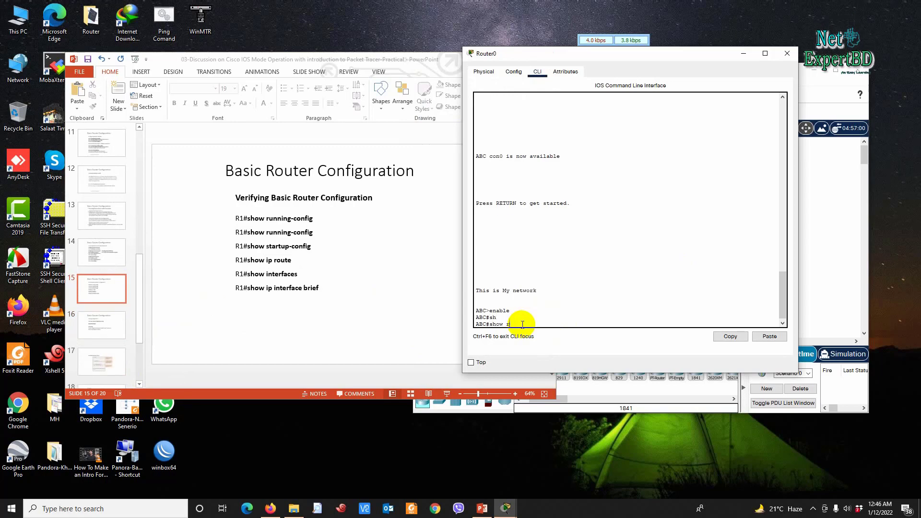
type("u")
key("Tab")
key("Return")
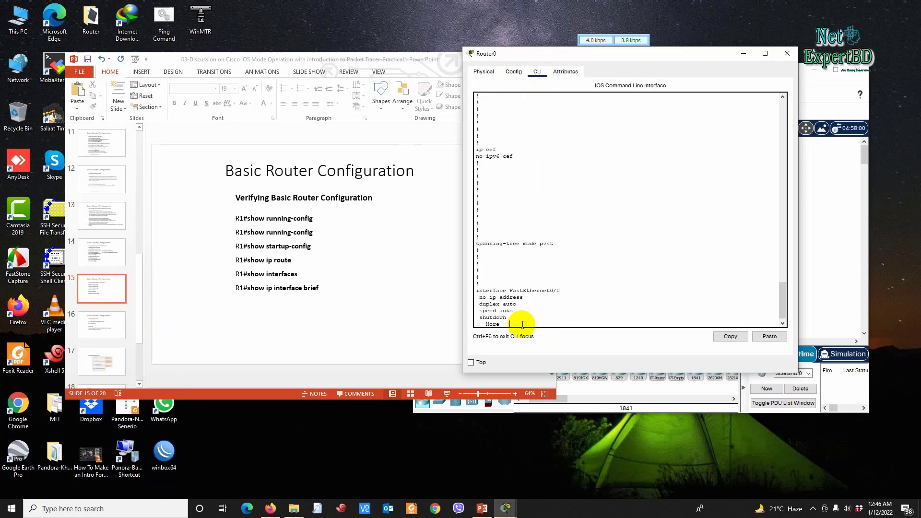
scroll(518, 242, "up", 10)
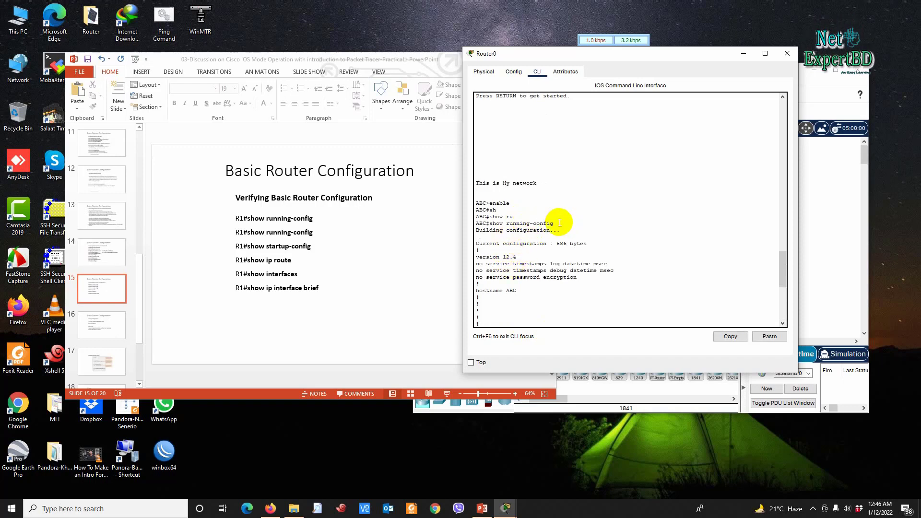
scroll(552, 242, "down", 7)
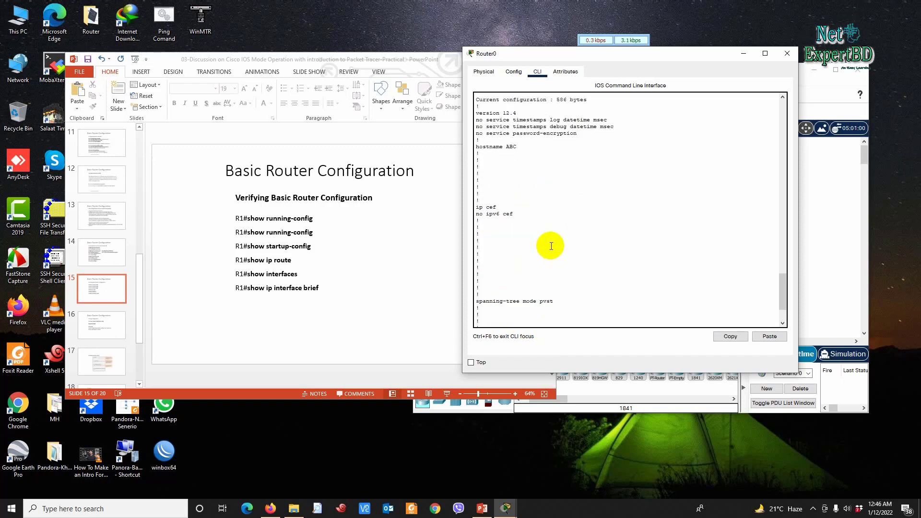
scroll(550, 244, "down", 3)
scroll(535, 290, "up", 8)
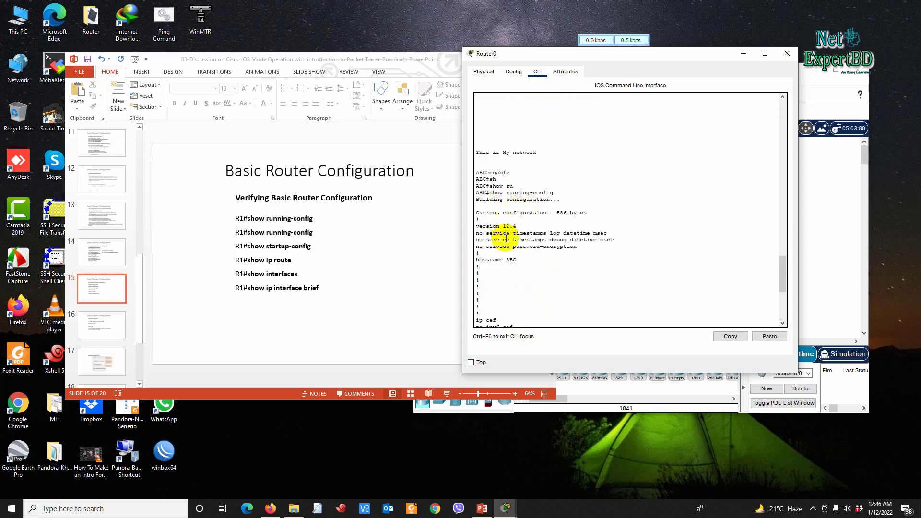
left_click_drag(514, 262, 476, 259)
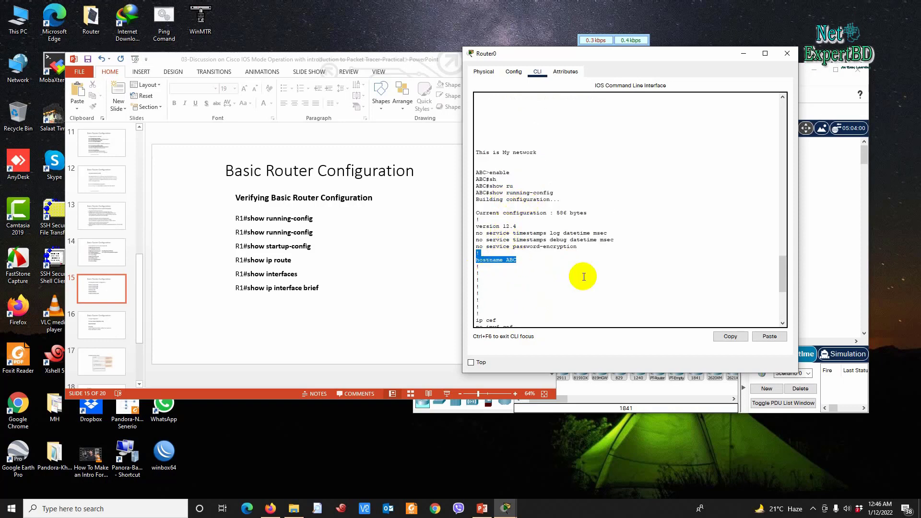
scroll(576, 275, "down", 9)
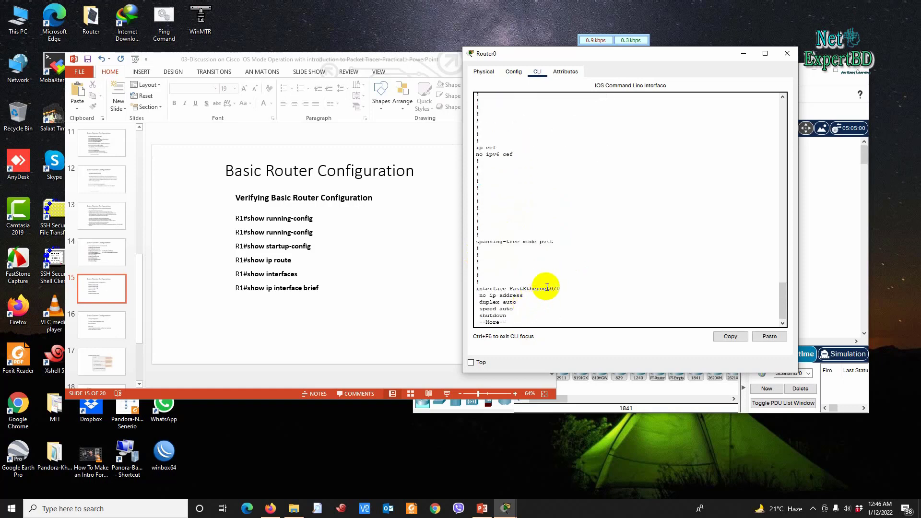
key("Return")
key("Return")
key("Return")
key("Return")
key("Return")
key("Return")
key("Return")
key("Return")
key("Return")
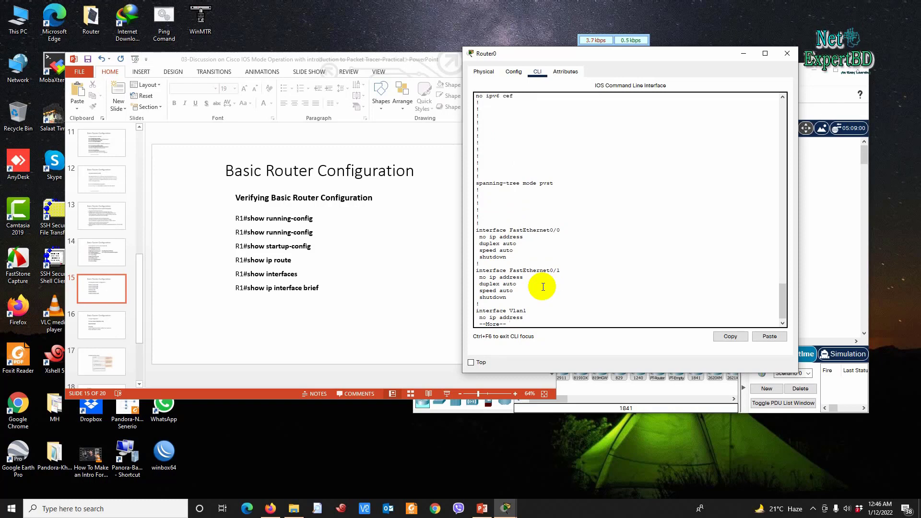
key("ctrl+c")
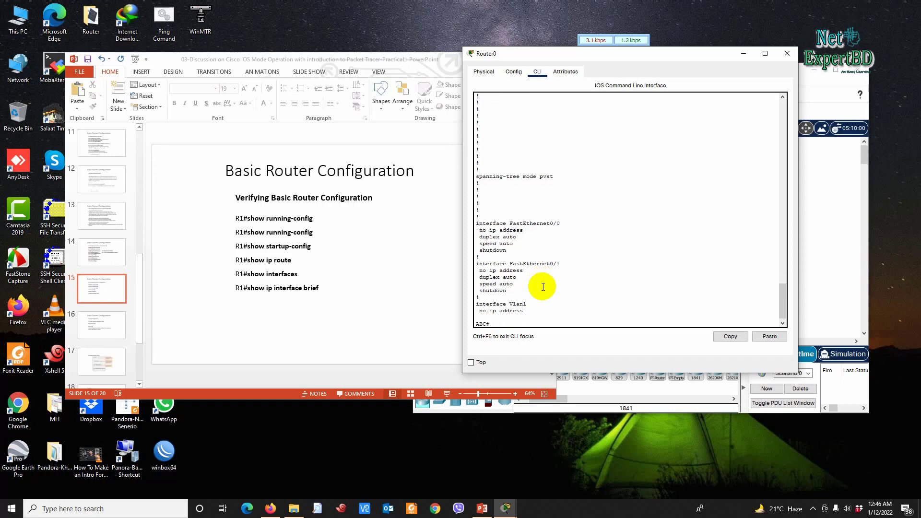
Step: Try completing show startup-config from the recalled command, then clear the prompt
key("Up")
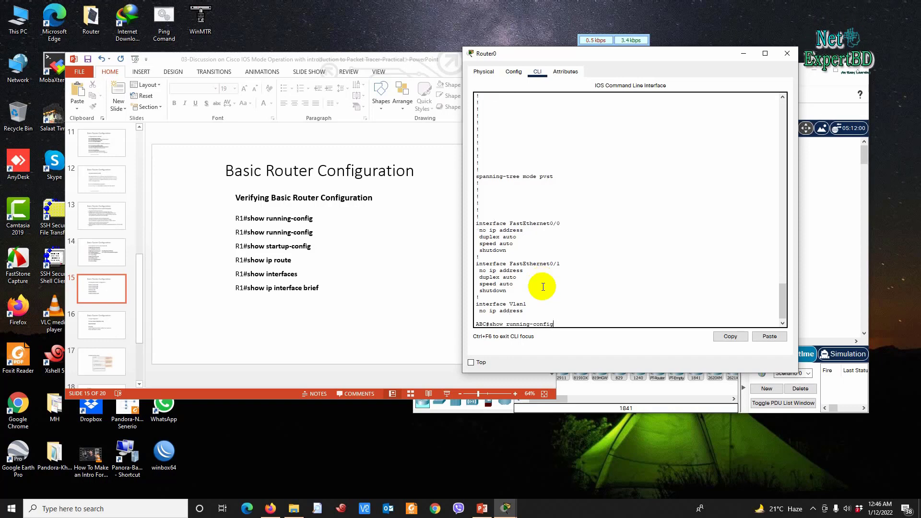
key("BackSpace")
type("st")
key("Tab")
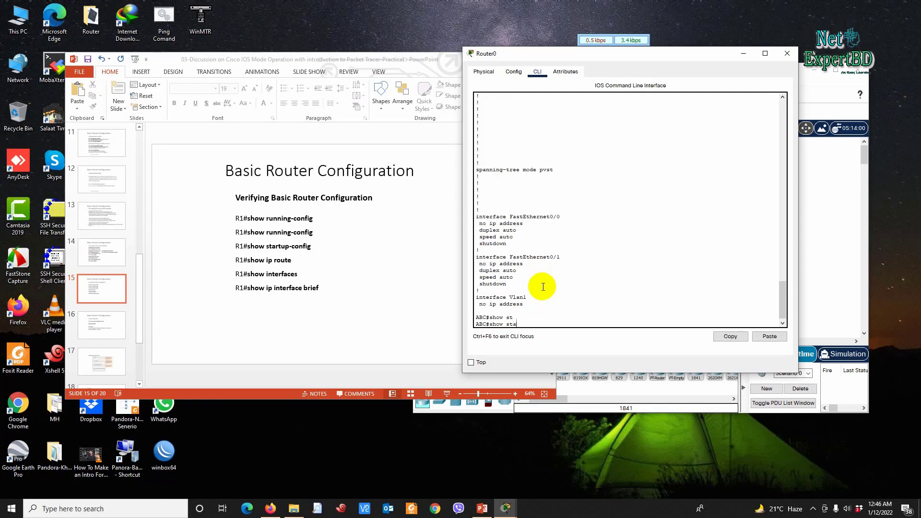
key("BackSpace")
key("Tab")
key("BackSpace")
key("Tab")
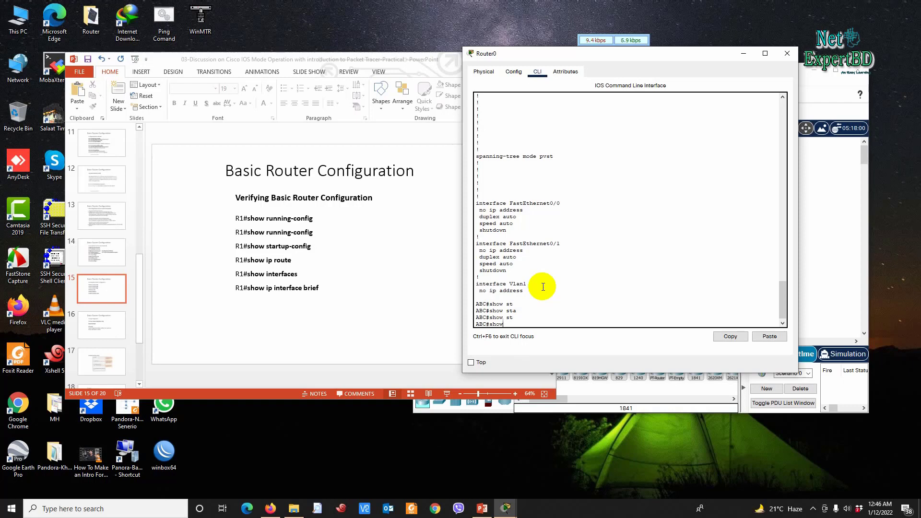
type("\\")
key("BackSpace")
key("BackSpace")
key("BackSpace")
Step: Scroll the slides to slide 16, Saving Configuration, and bring Router0's CLI back in front
left_click(356, 292)
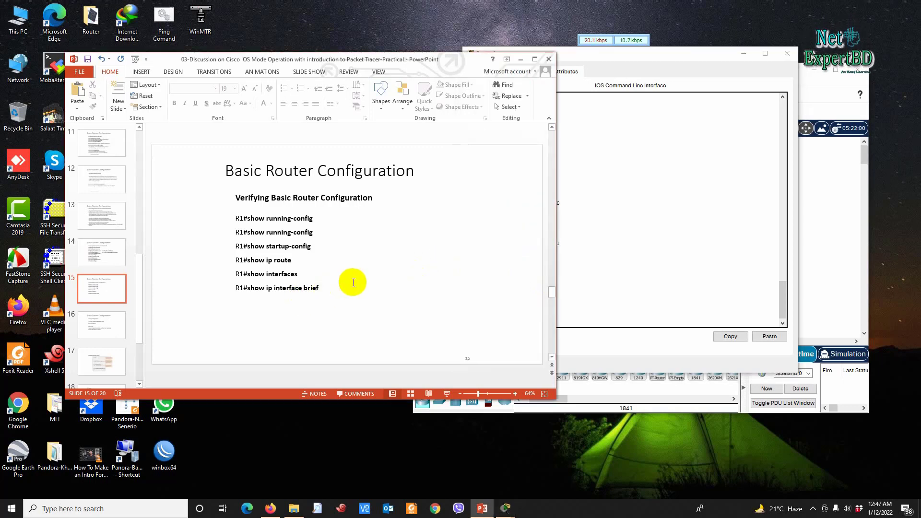
scroll(353, 283, "up", 1)
scroll(352, 282, "up", 1)
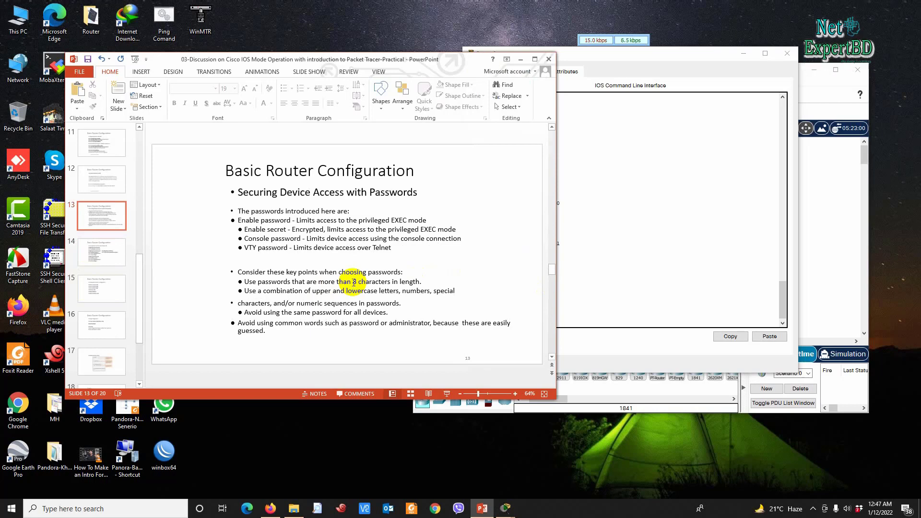
scroll(353, 282, "up", 1)
scroll(353, 282, "up", 2)
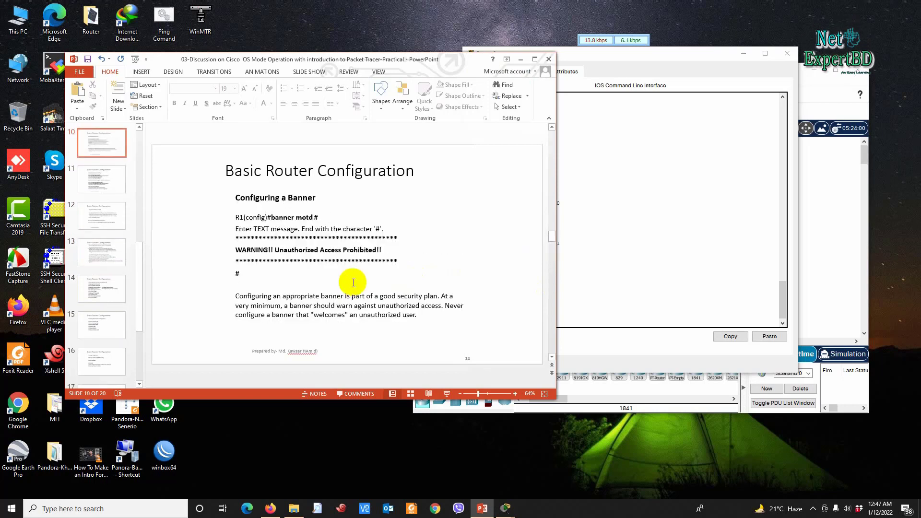
scroll(353, 283, "down", 5)
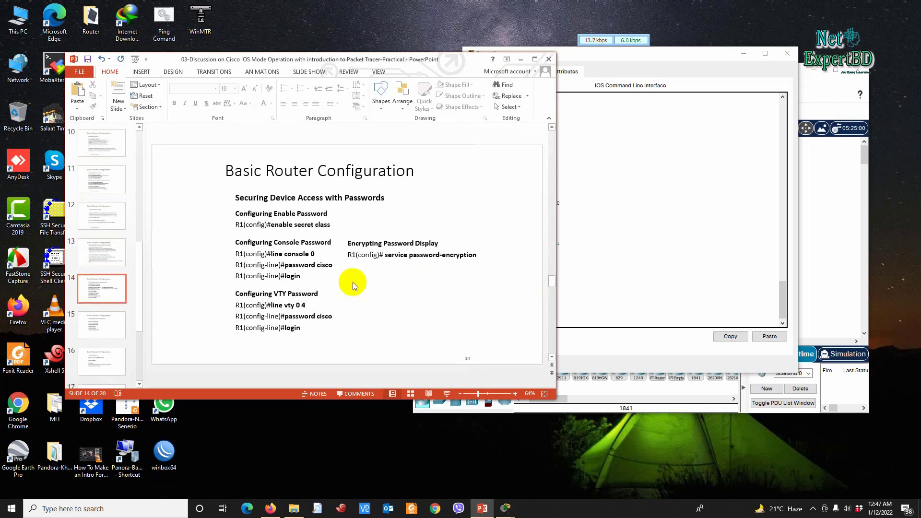
scroll(354, 283, "down", 1)
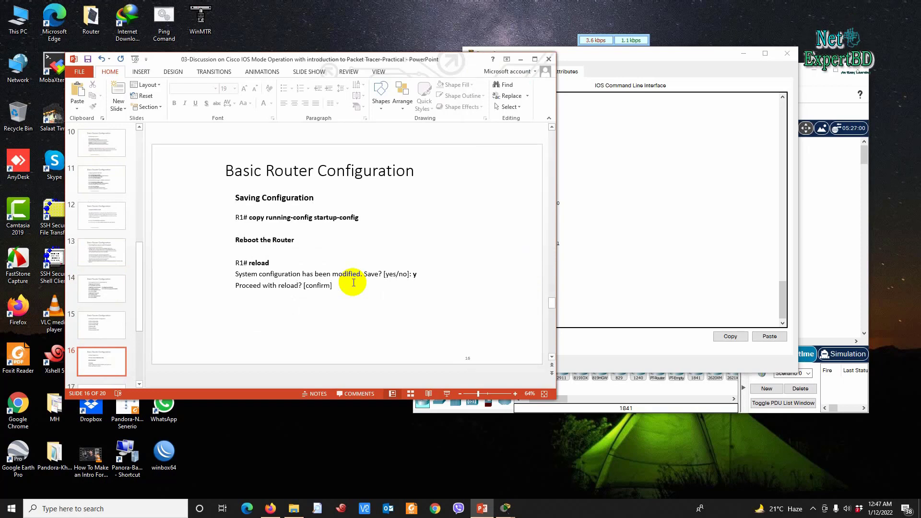
left_click(711, 273)
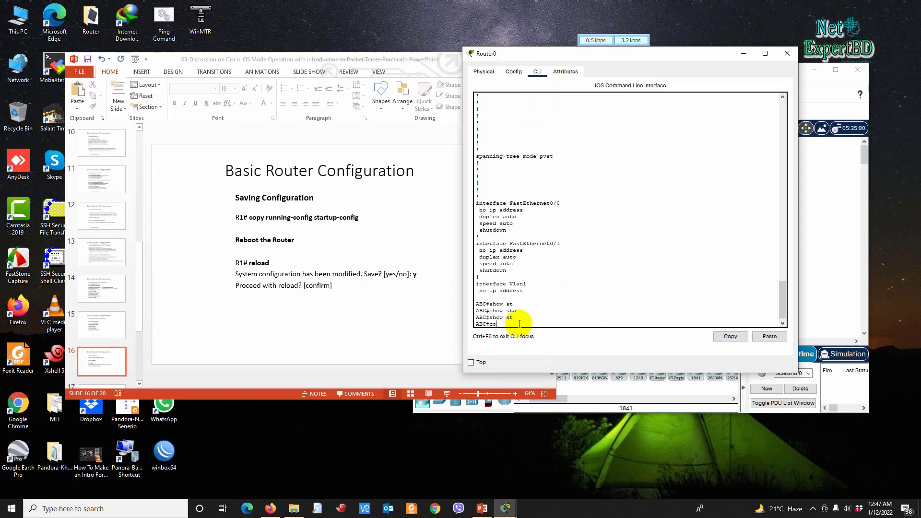
Step: Build the command copy running-config startup-config using Tab completion
key("Tab")
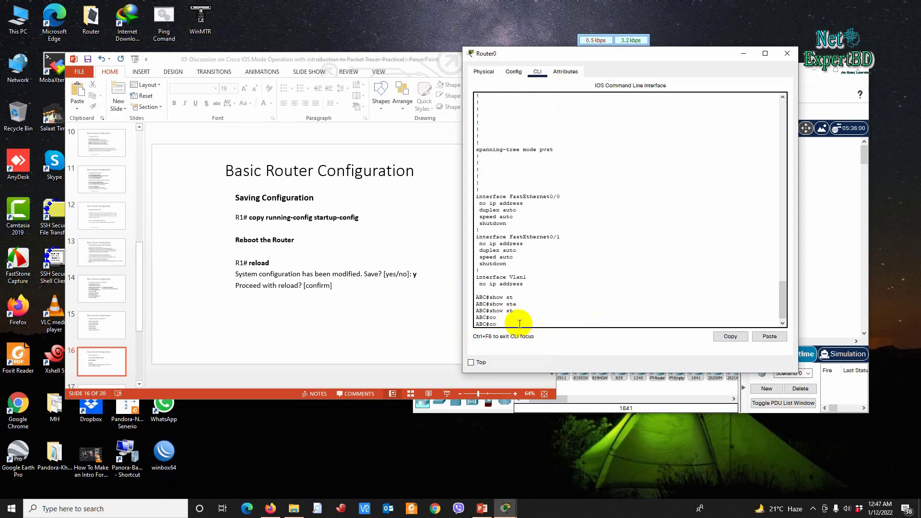
type("p")
key("Tab")
type("run")
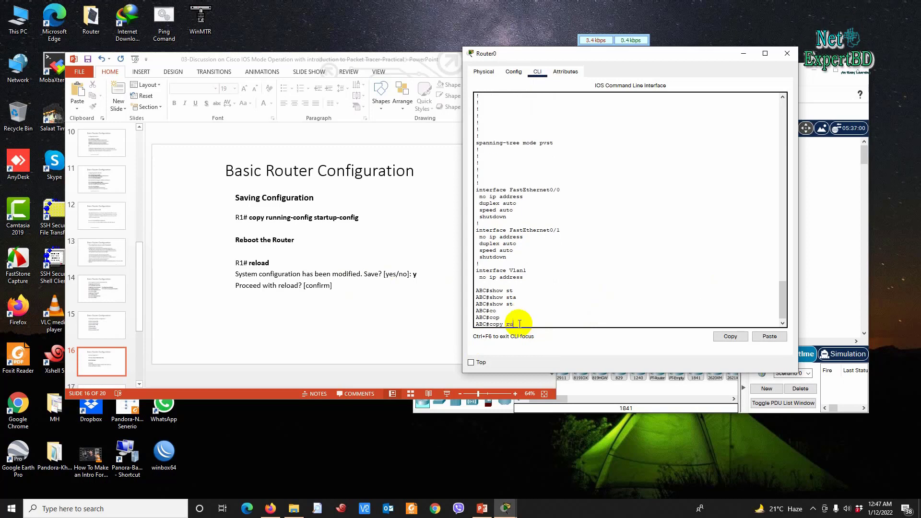
key("Tab")
type("sy")
key("Tab")
key("BackSpace")
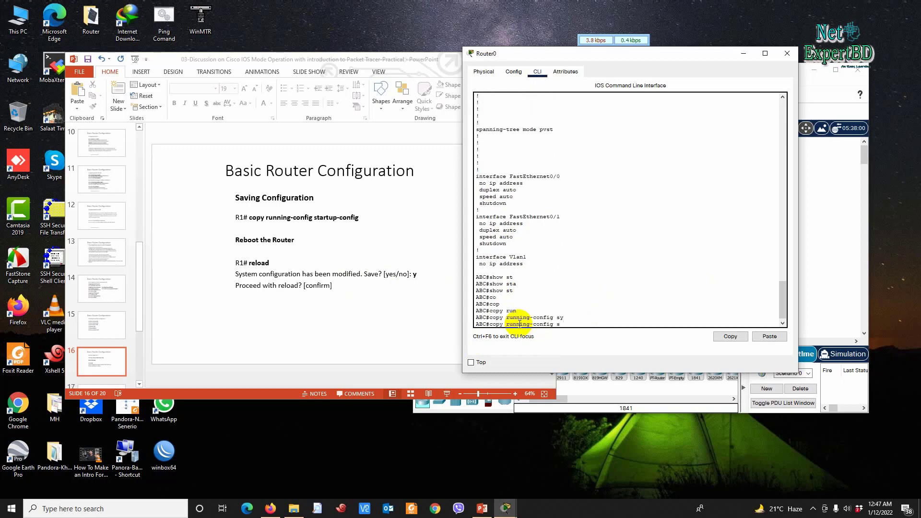
key("Tab")
type("t")
key("Tab")
Step: Run the copy, accept the startup-config filename, and switch back to the slides
key("Return")
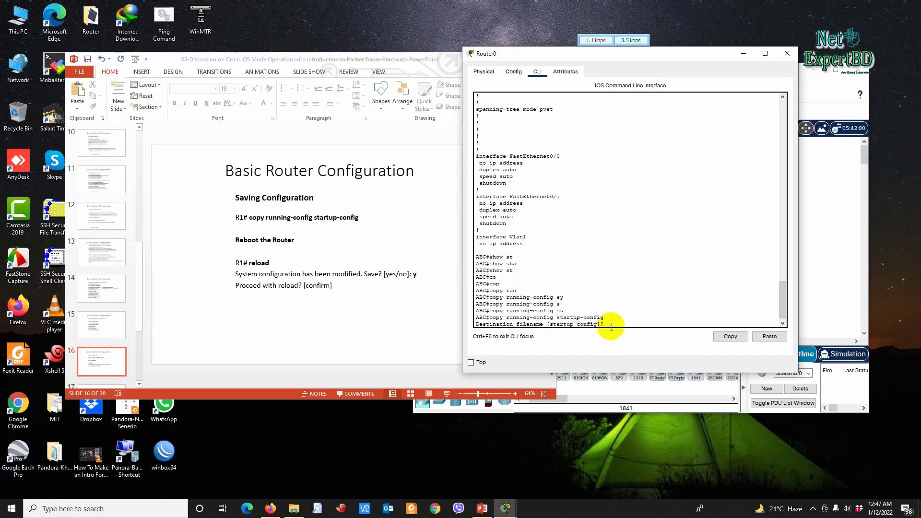
key("Return")
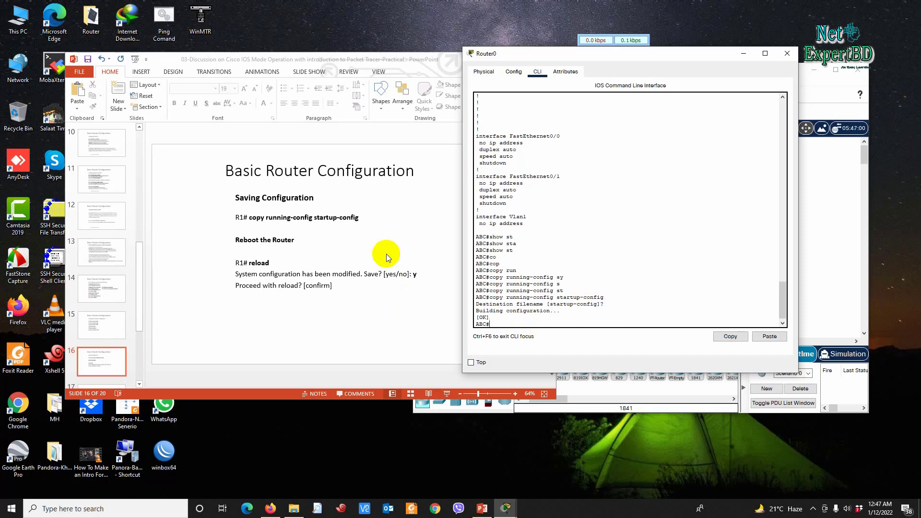
left_click(387, 224)
scroll(388, 224, "up", 5)
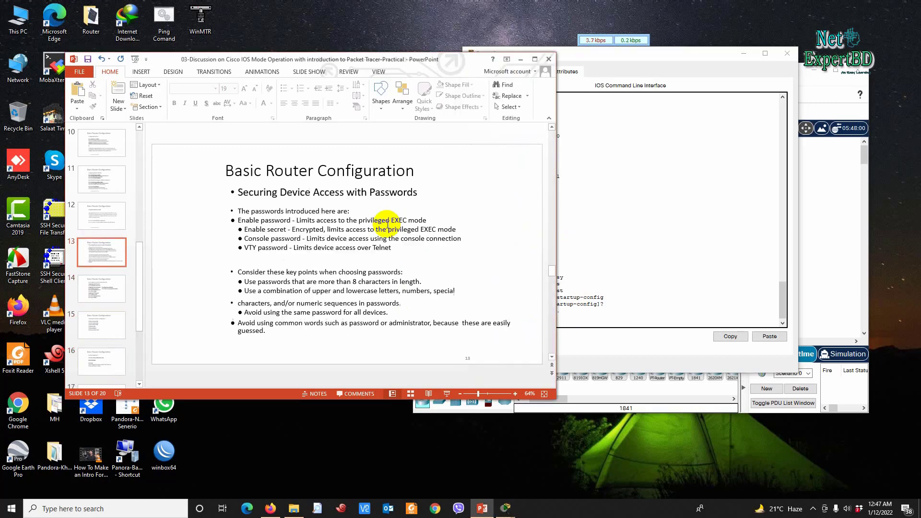
Step: Scroll back to slide 11 and close Router0's device window
scroll(387, 224, "down", 1)
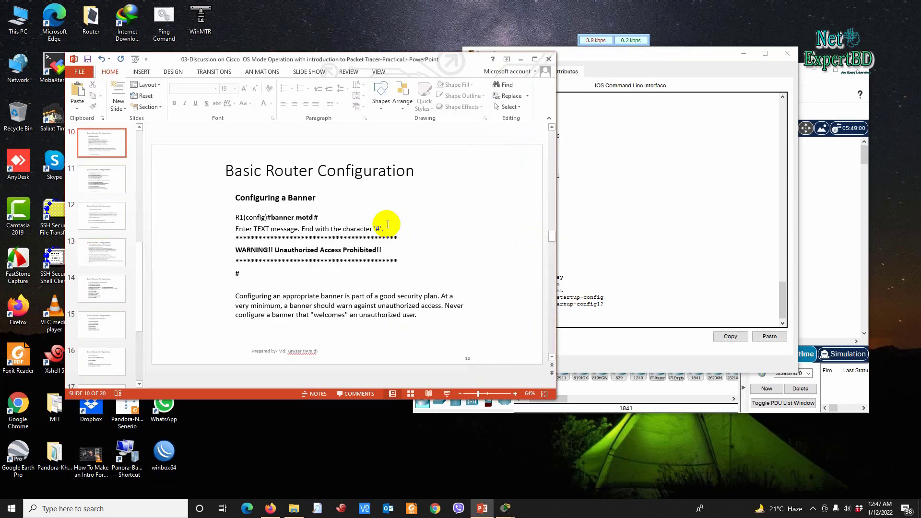
scroll(380, 179, "up", 1)
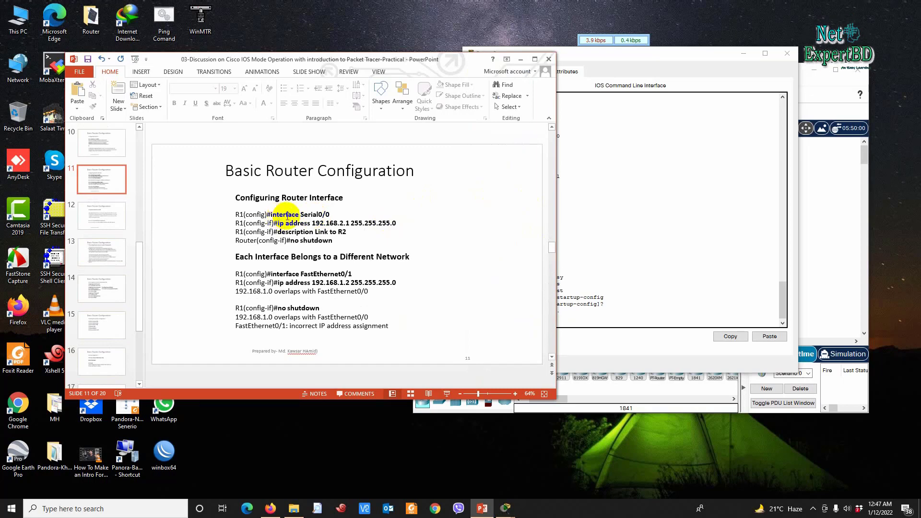
left_click(752, 226)
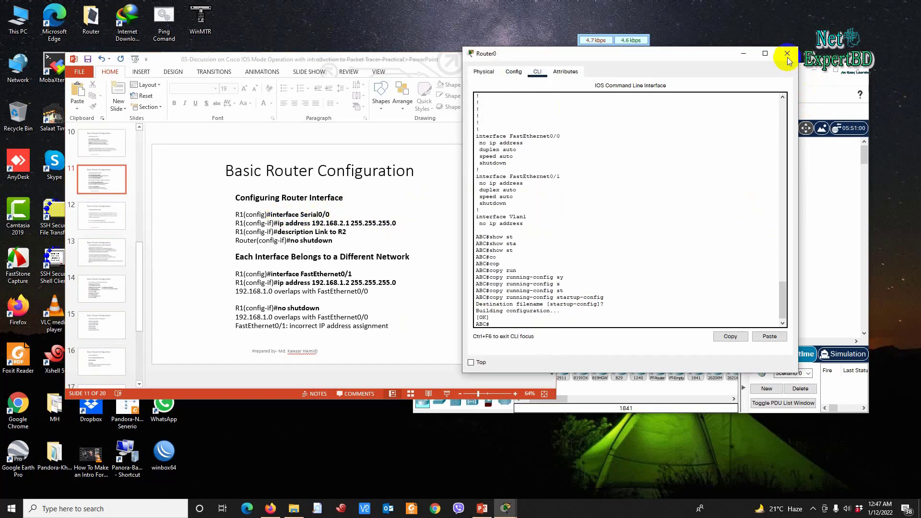
left_click(787, 53)
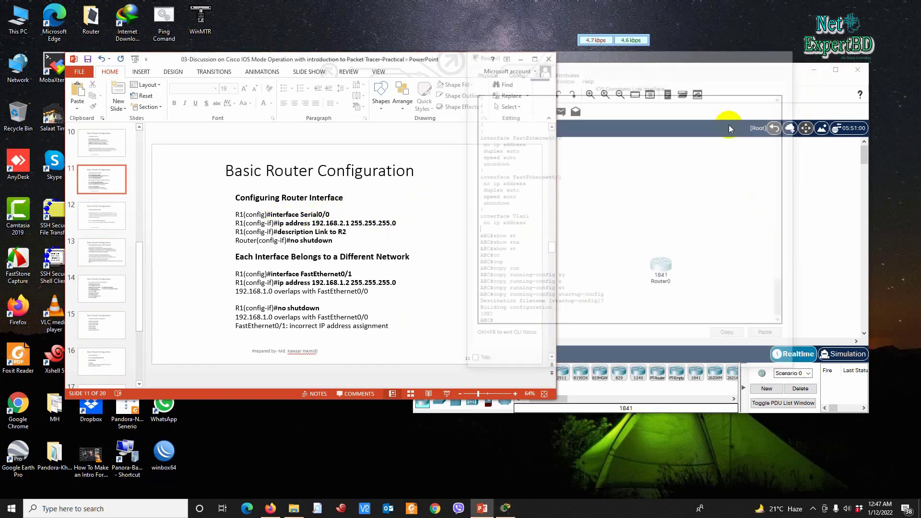
Step: Reopen Router0's device window at the ABC# prompt and drag it right beside the slide
left_click(665, 271)
mouse_move(665, 271)
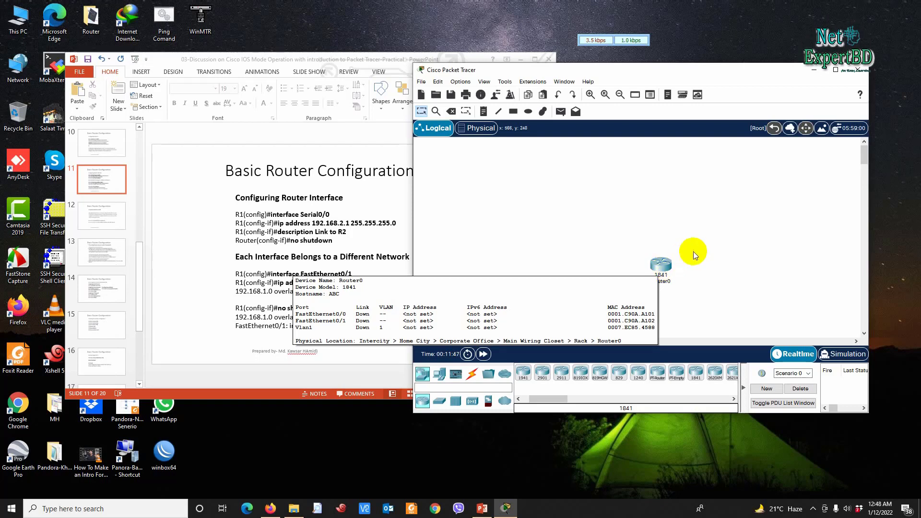
left_click(663, 265)
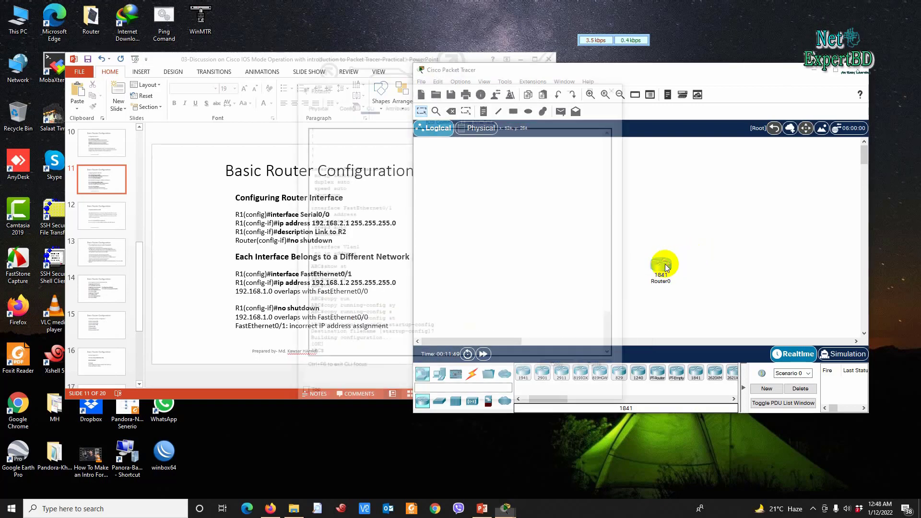
left_click_drag(487, 99, 729, 94)
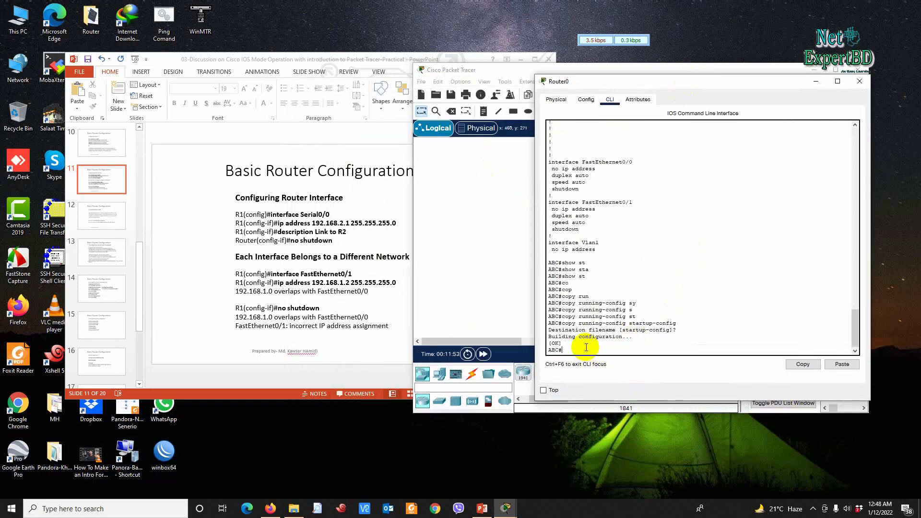
Step: Enter terminal configuration mode and select interface FastEthernet 0/0
type("conf")
key("Return")
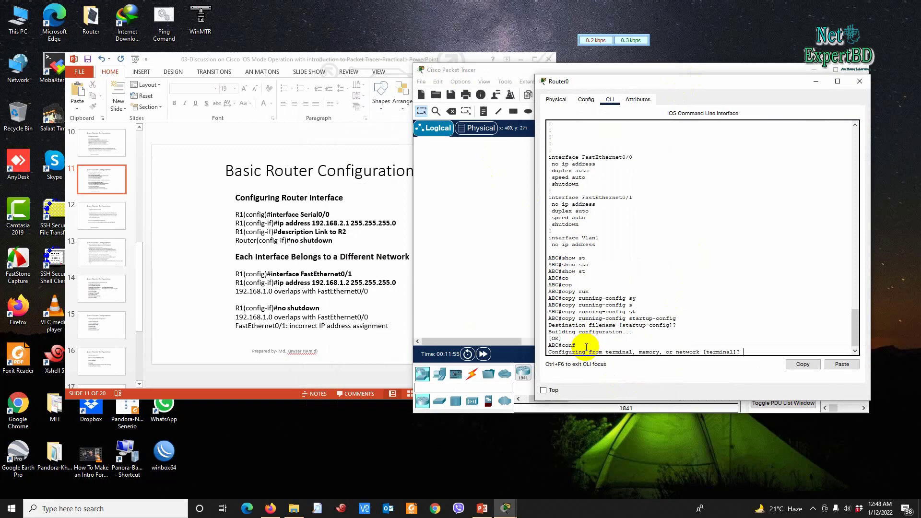
key("Return")
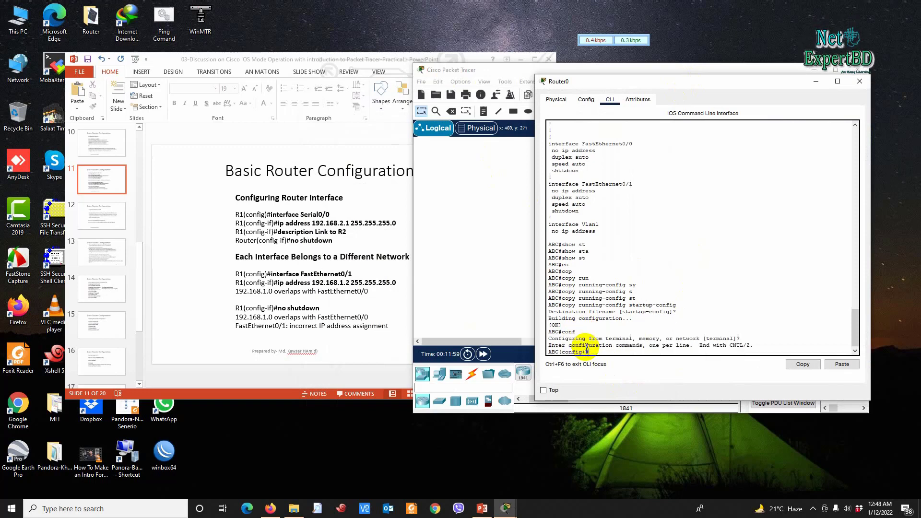
type("in")
key("Tab")
type("fa")
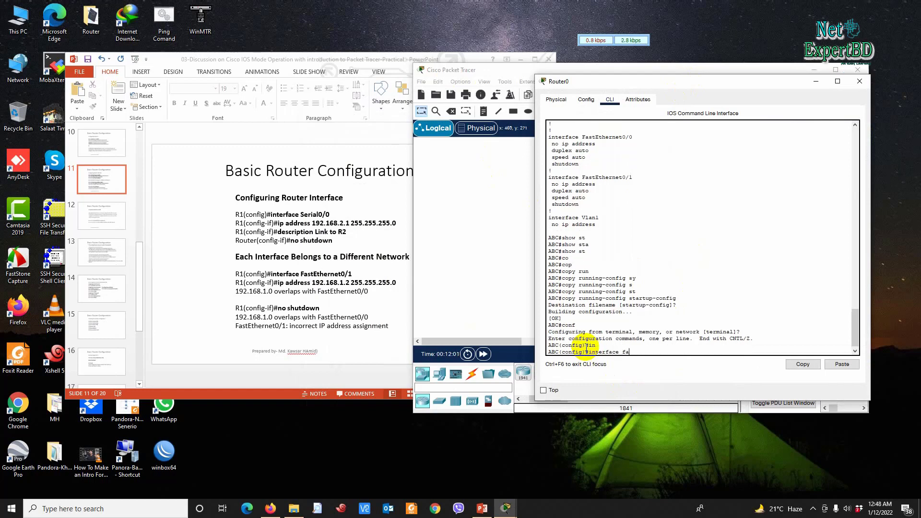
key("Tab")
type("0/0")
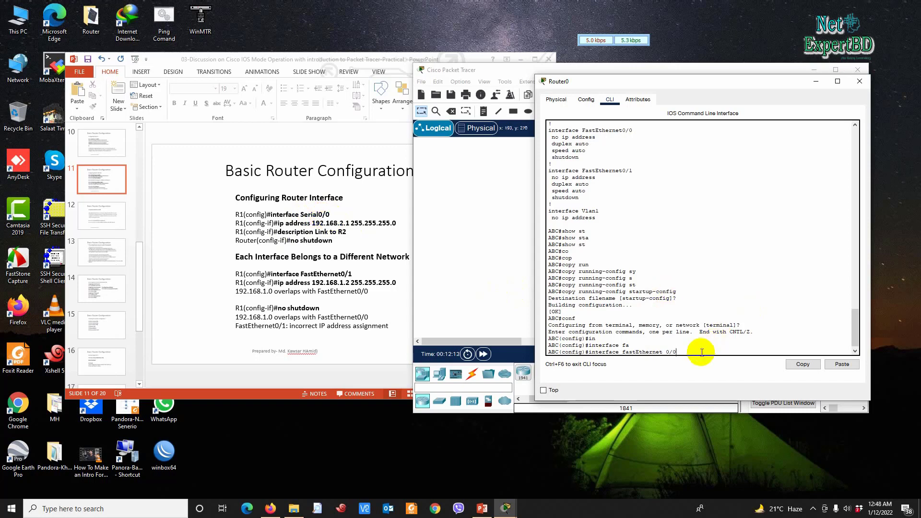
key("Return")
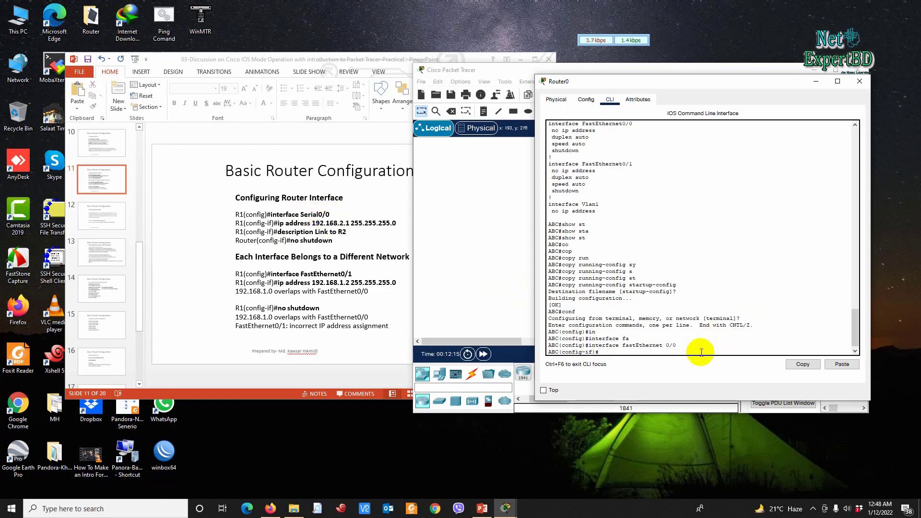
Step: Assign ip address 192.168.10.1 255.255.255.0 to the interface
type("ip ad")
key("Tab")
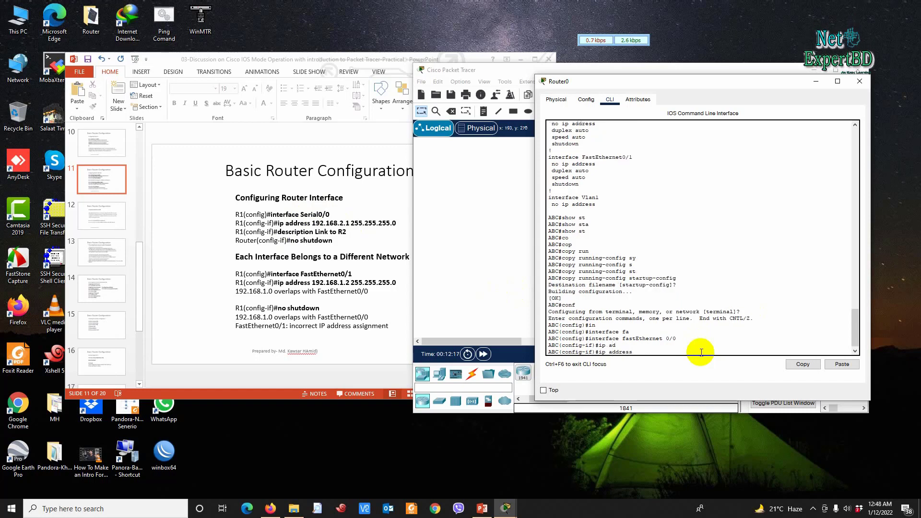
type("192")
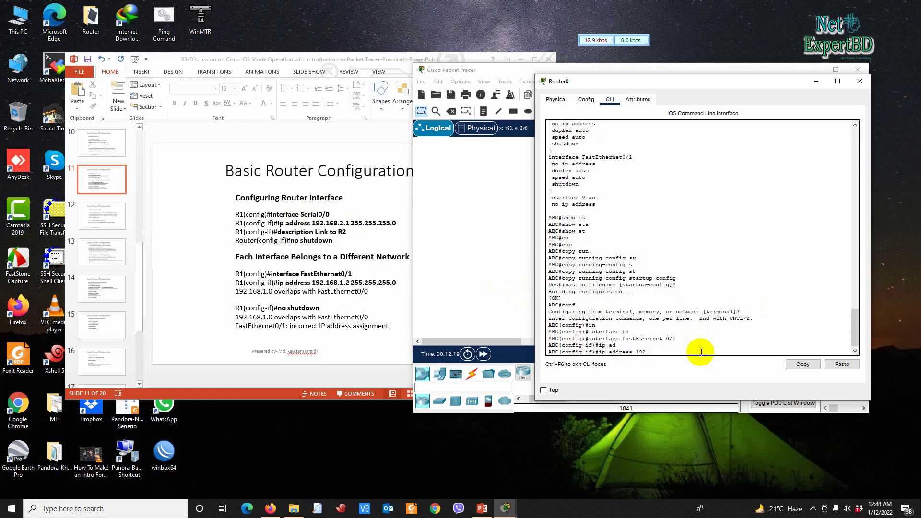
type(".10.")
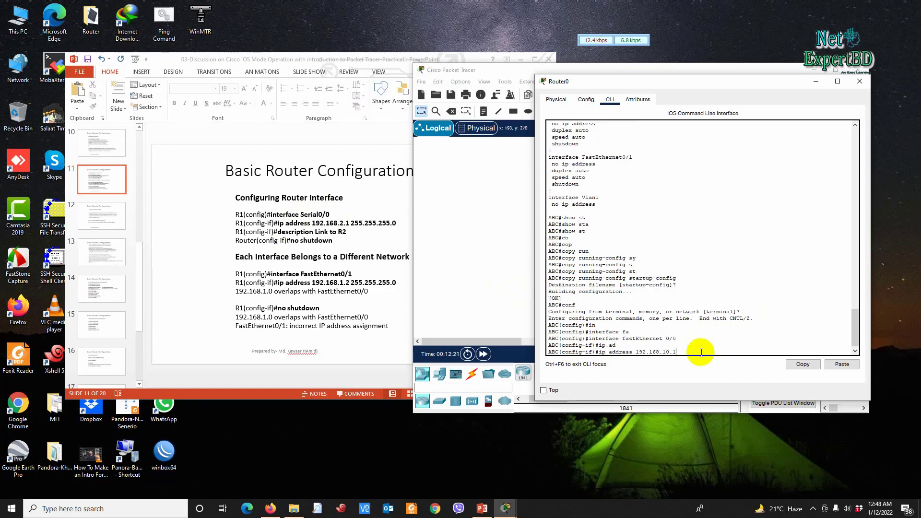
type("168.10.1 255.255.255.0")
key("Return")
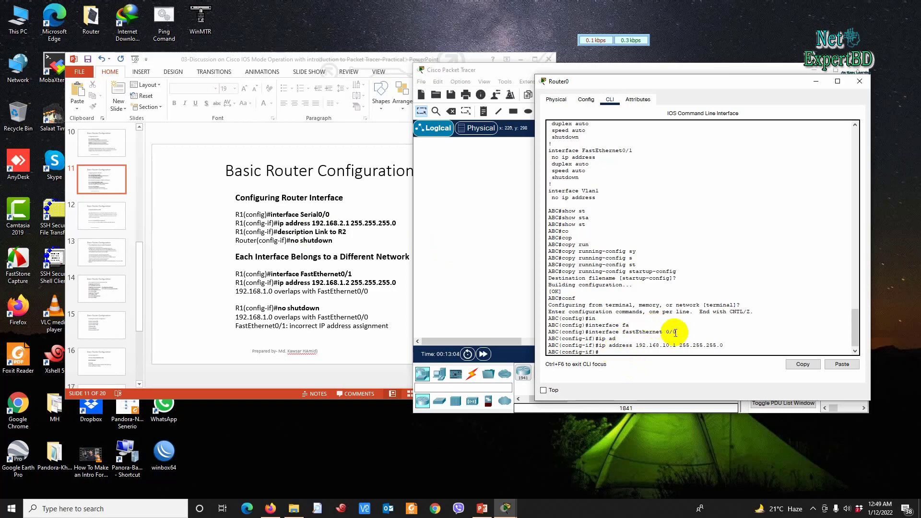
Step: Give FastEthernet0/0 the description To-Router
type("des")
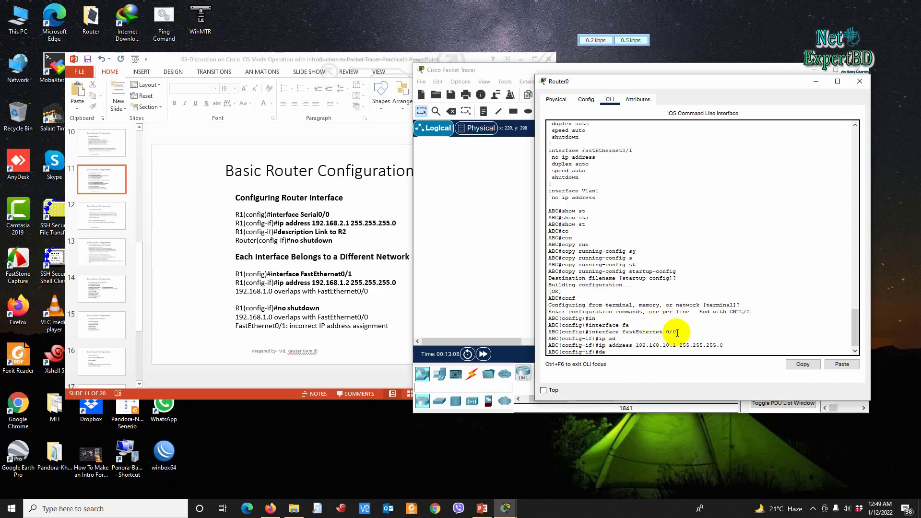
key("Tab")
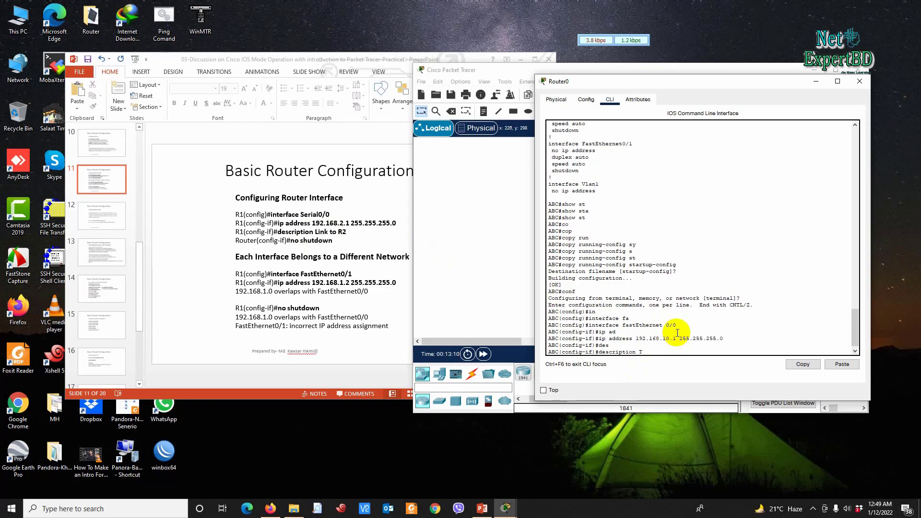
type("To-Router")
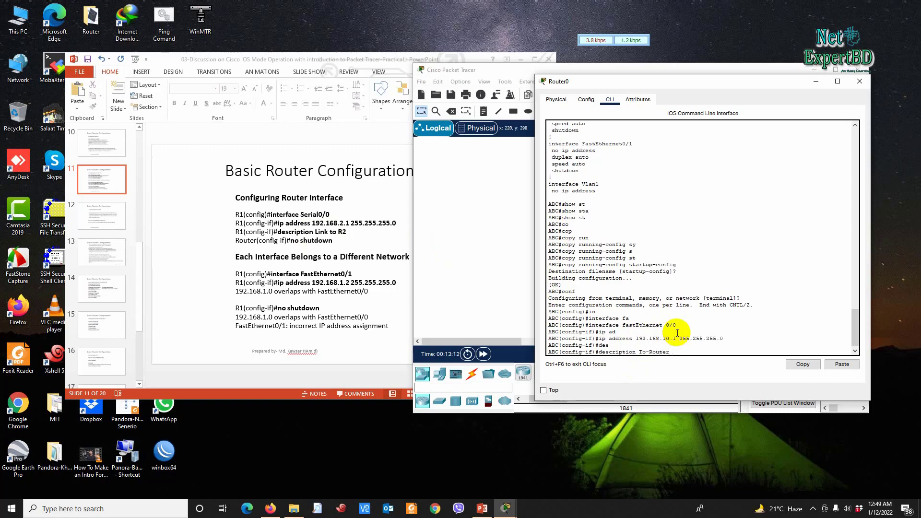
key("Return")
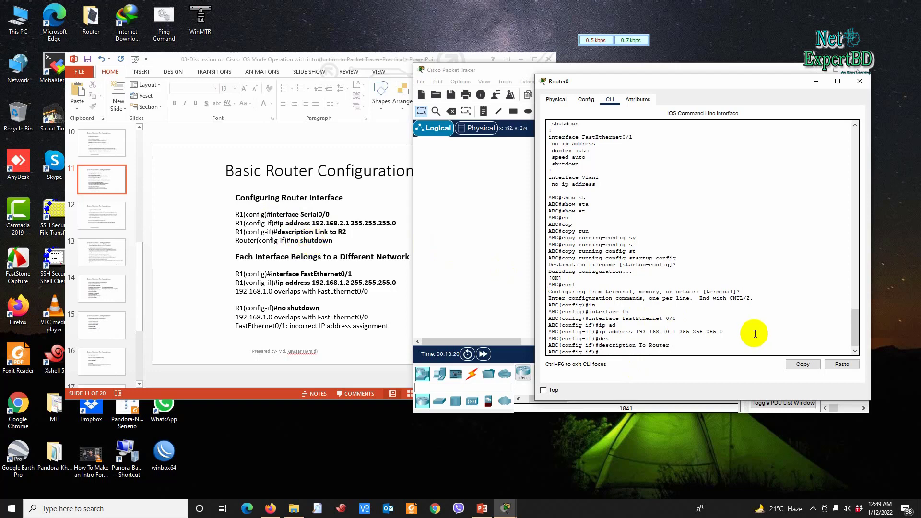
Step: Return to Router0's CLI and enable the interface with no shutdown
left_click(471, 182)
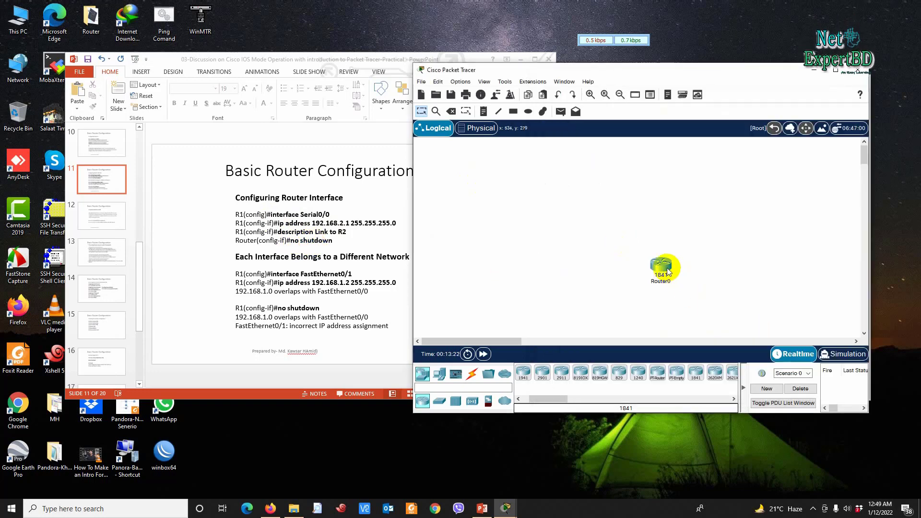
mouse_move(662, 269)
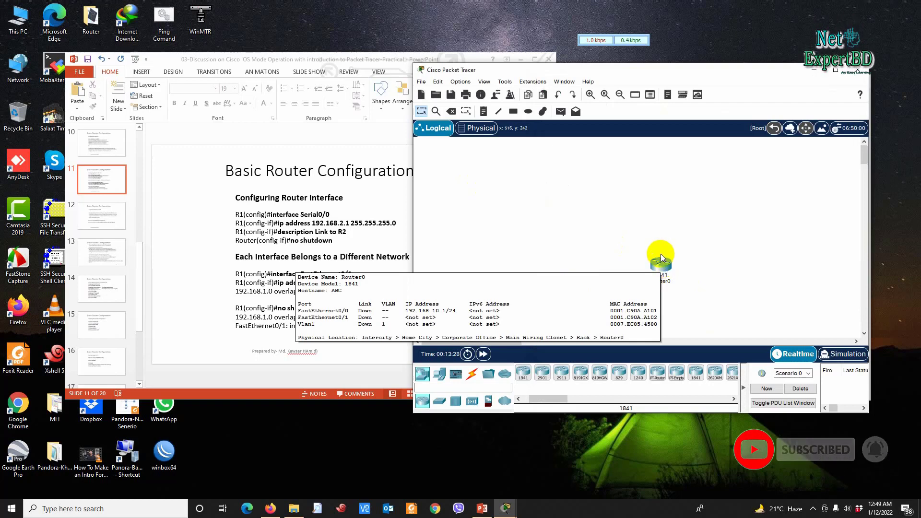
left_click(662, 269)
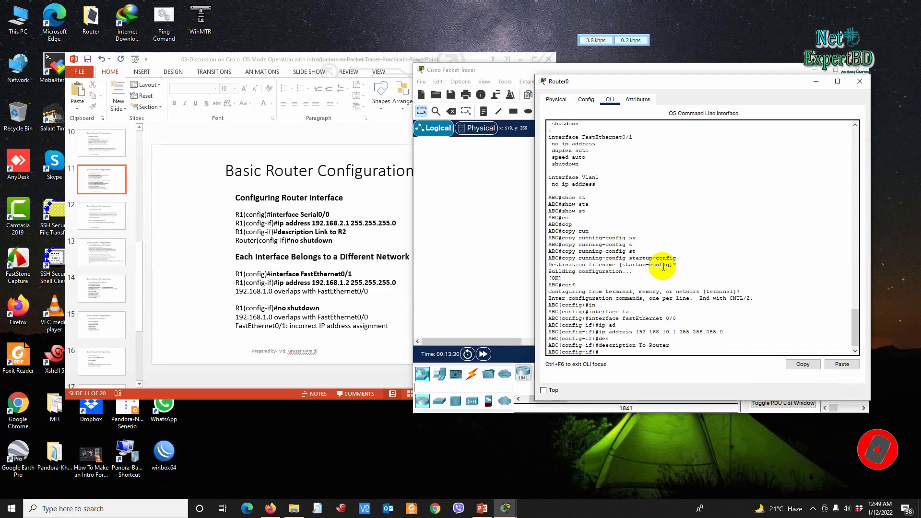
type("no shu")
key("Tab")
key("Return")
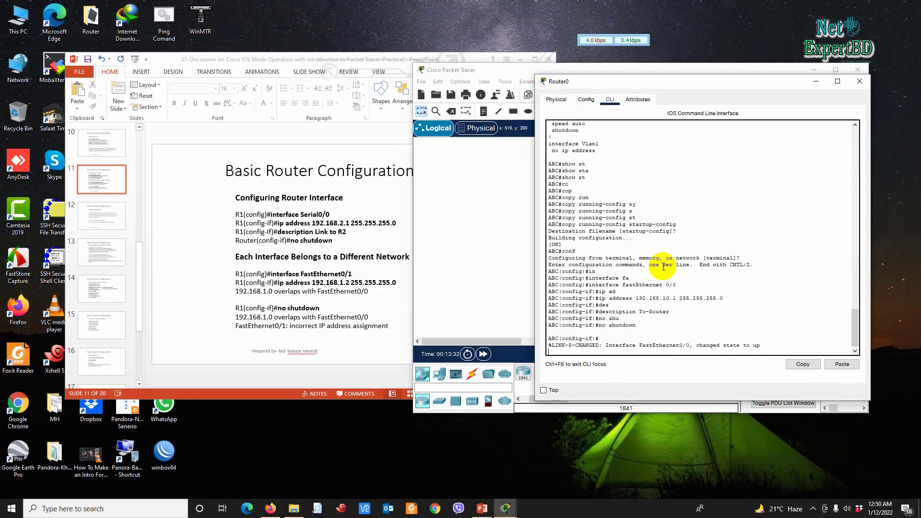
key("Return")
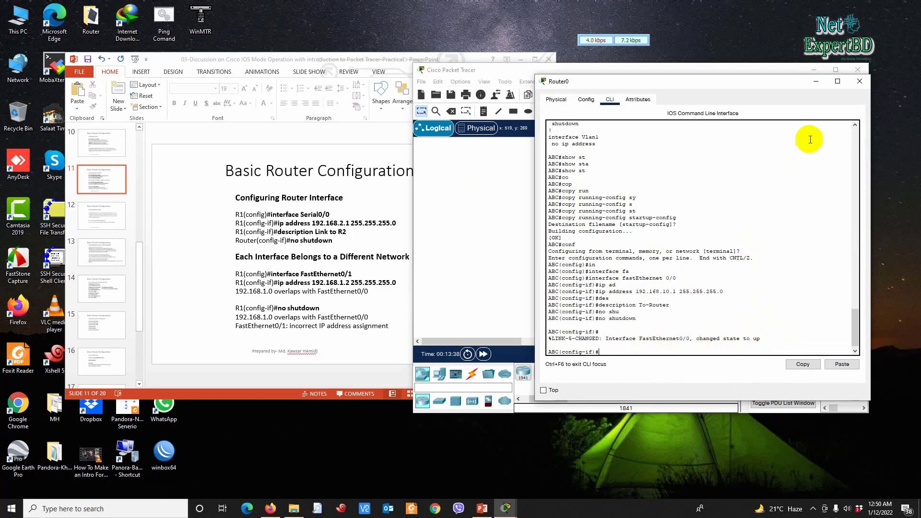
left_click(860, 82)
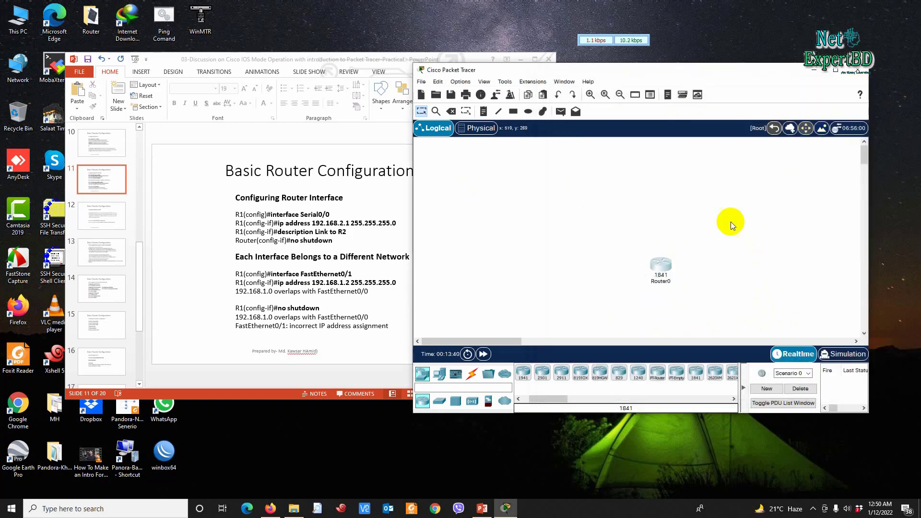
mouse_move(666, 268)
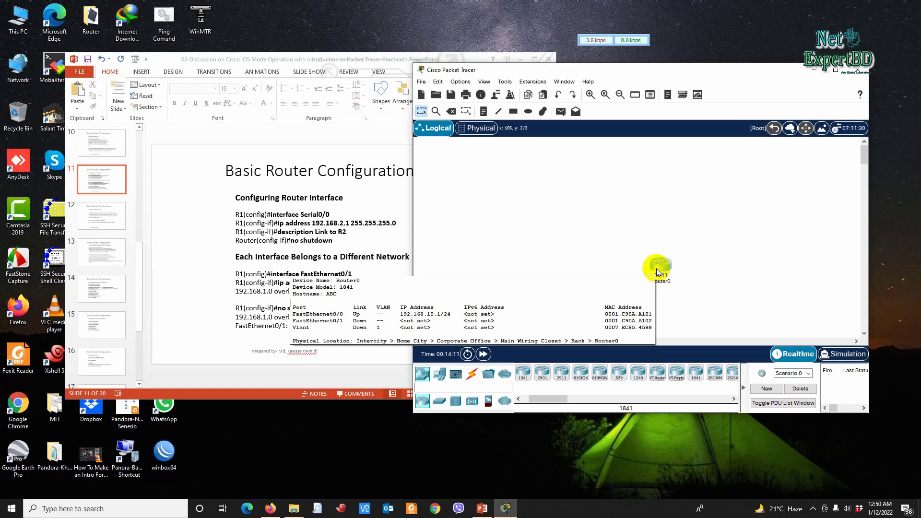
left_click(659, 263)
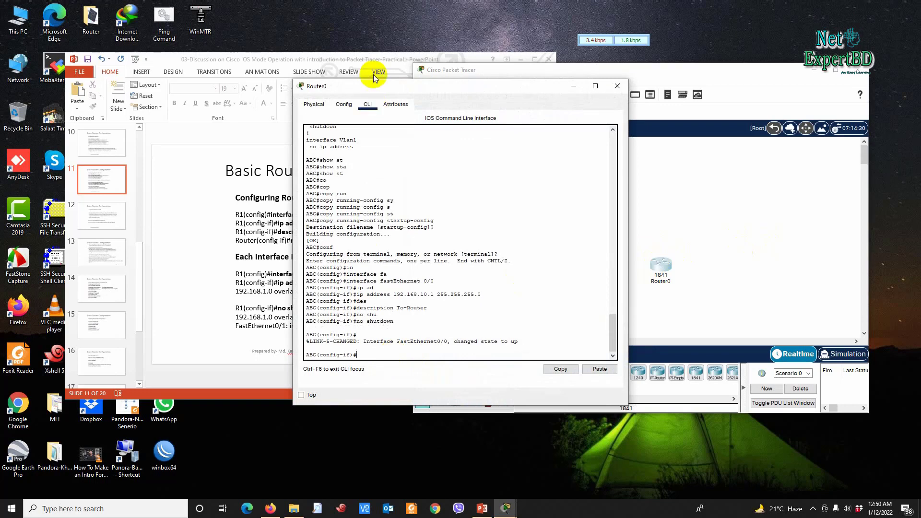
Step: Move Router0's CLI window aside and close it to return to the canvas
left_click_drag(392, 91, 557, 53)
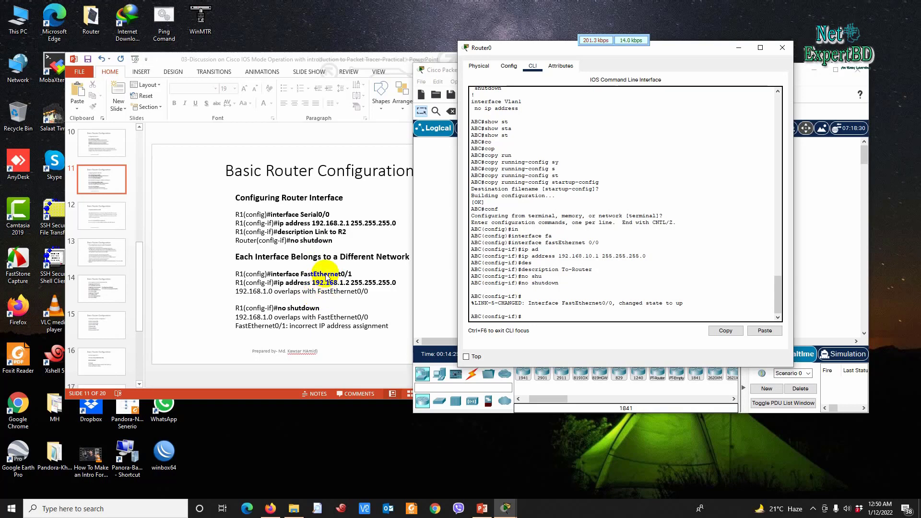
left_click(673, 283)
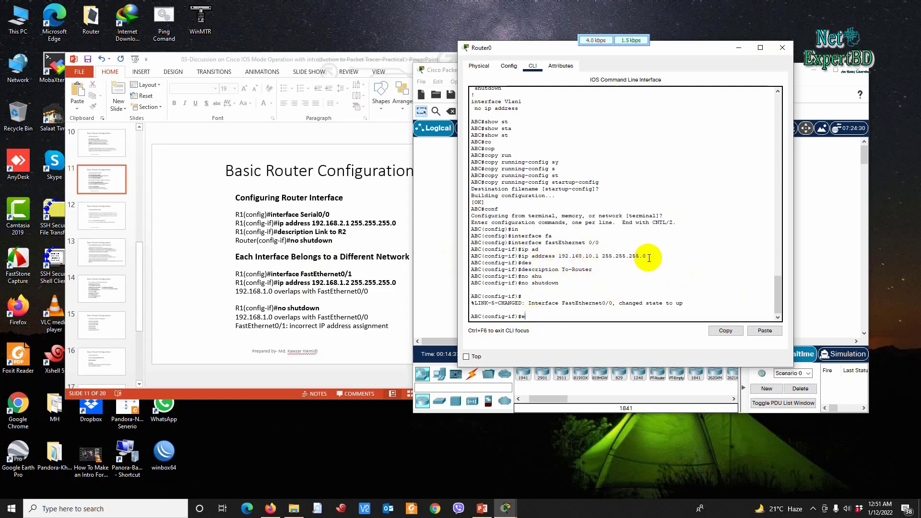
left_click(781, 49)
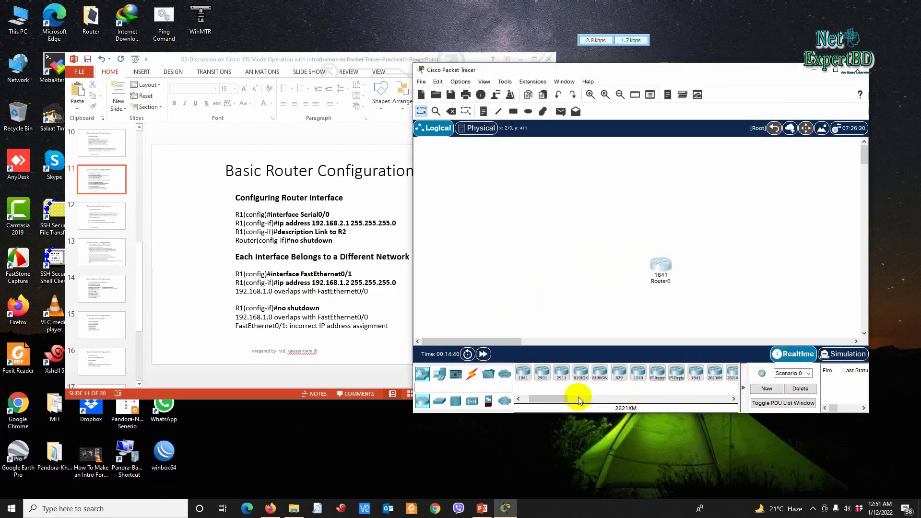
Step: Place a second 1841 router, Router1, on the canvas to the right of Router0
left_click_drag(557, 398, 571, 401)
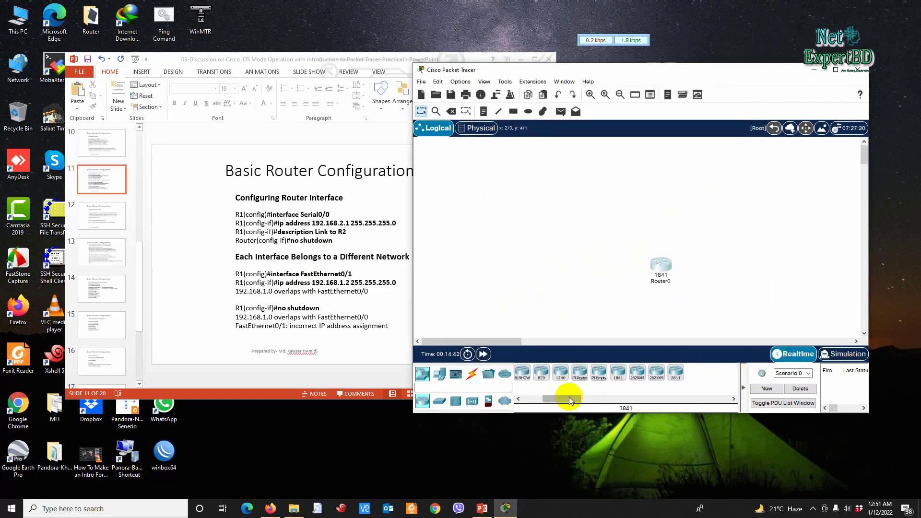
left_click(617, 374)
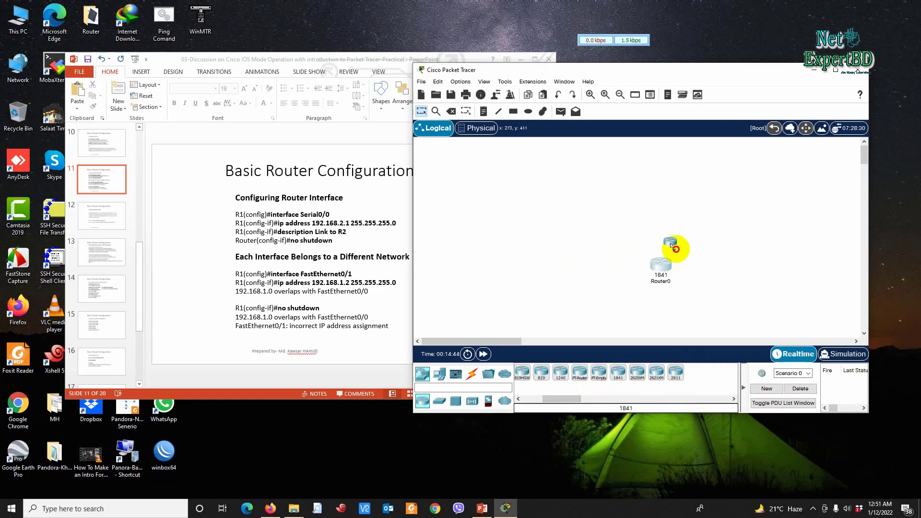
left_click(568, 253)
left_click_drag(570, 254, 747, 265)
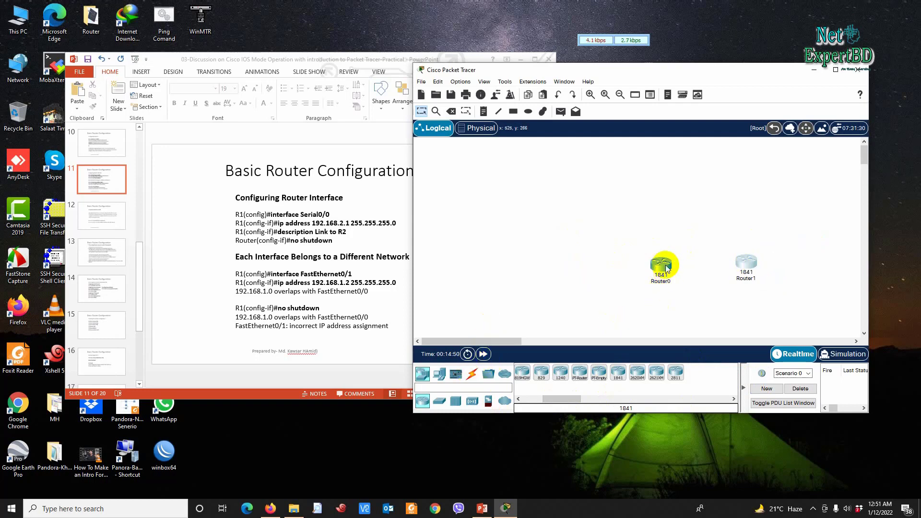
Step: Cable Router0's FastEthernet0/0 to Router1's FastEthernet0/0 with a copper Ethernet cable
mouse_move(667, 269)
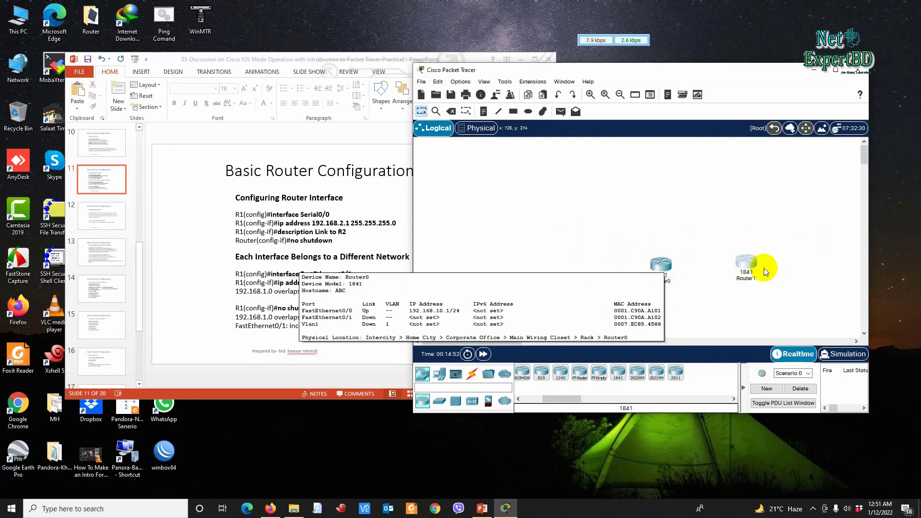
mouse_move(753, 269)
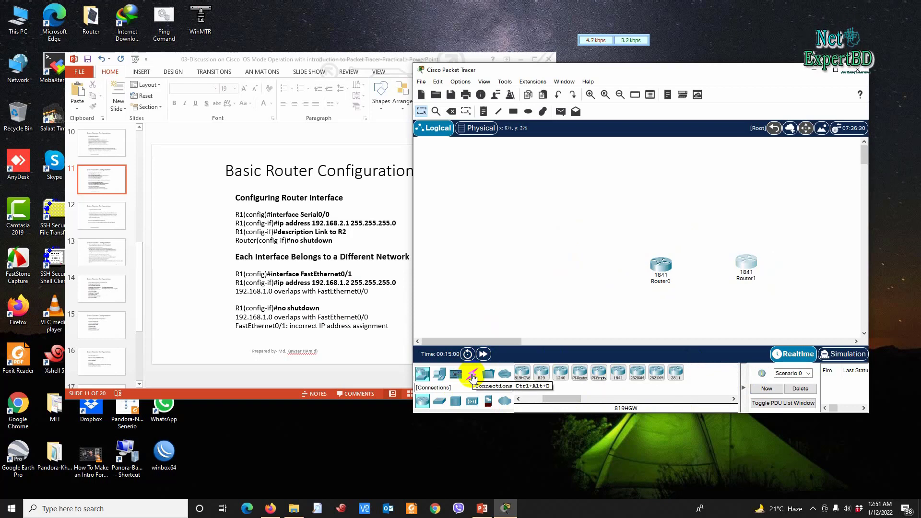
left_click(472, 376)
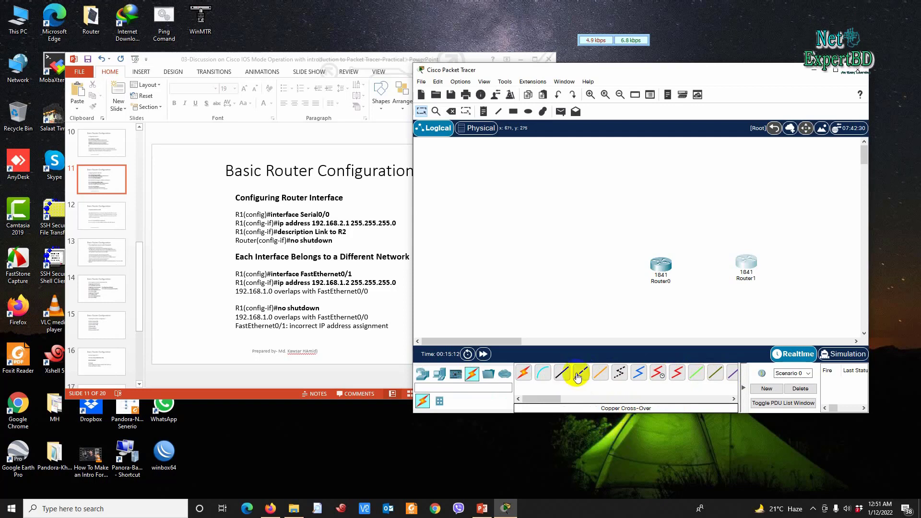
left_click(562, 374)
left_click(661, 265)
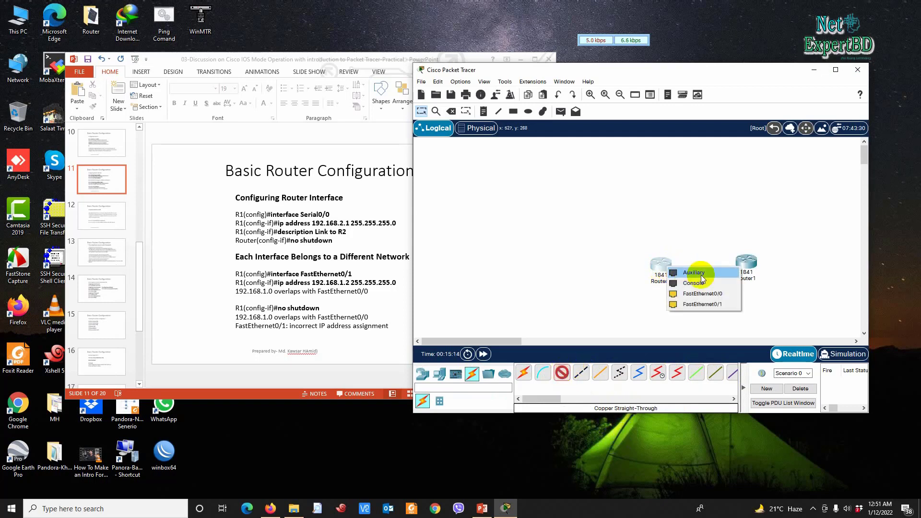
left_click(702, 293)
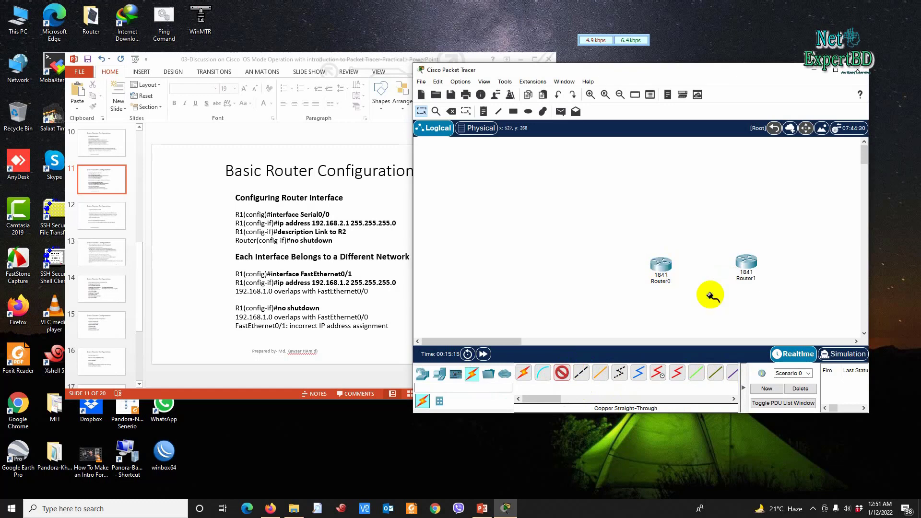
left_click(747, 263)
left_click(769, 294)
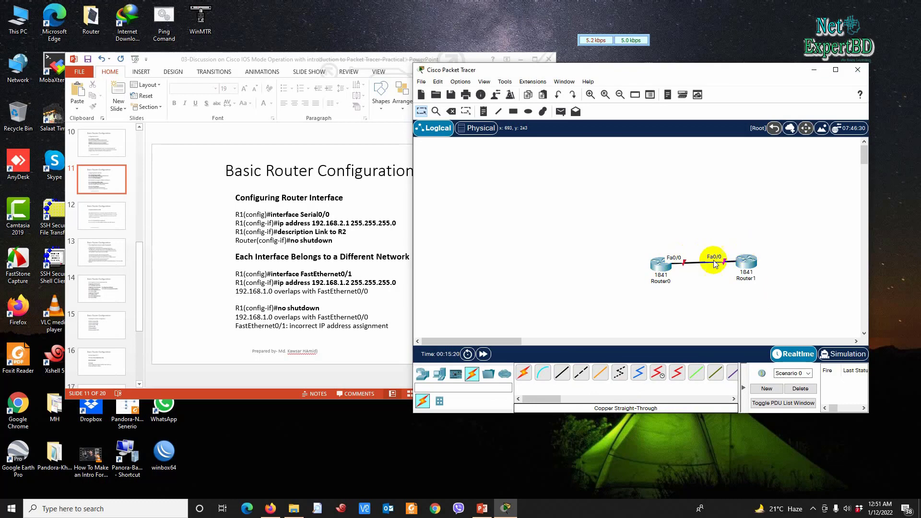
Step: Shift Router0 further left, then open Router1's device window
left_click_drag(668, 269, 629, 265)
left_click(629, 265)
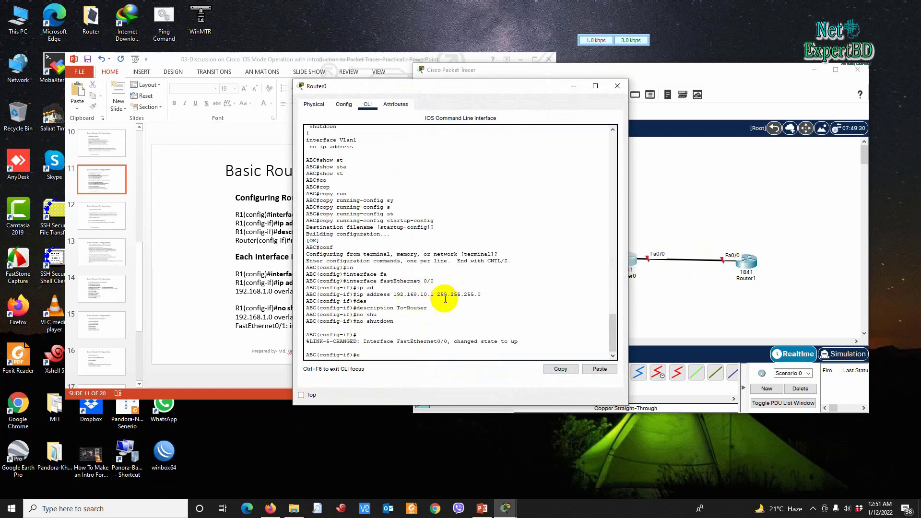
left_click(617, 86)
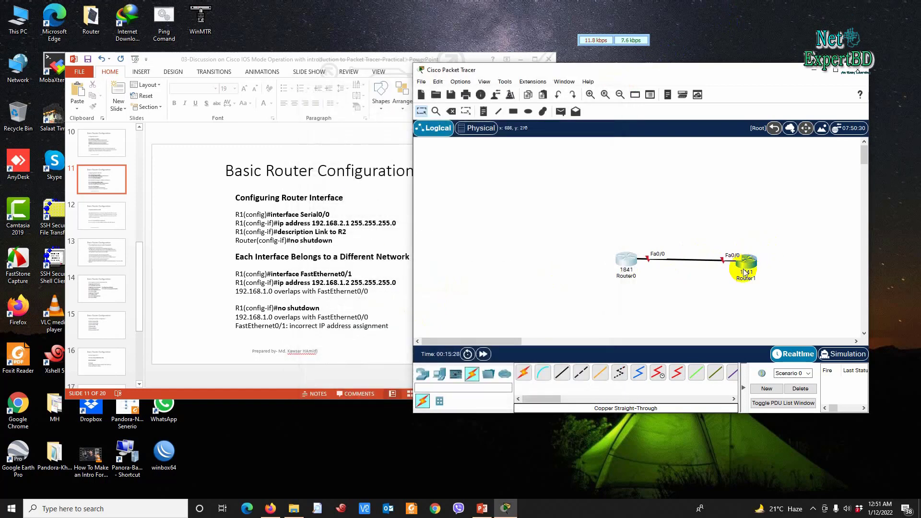
left_click(743, 266)
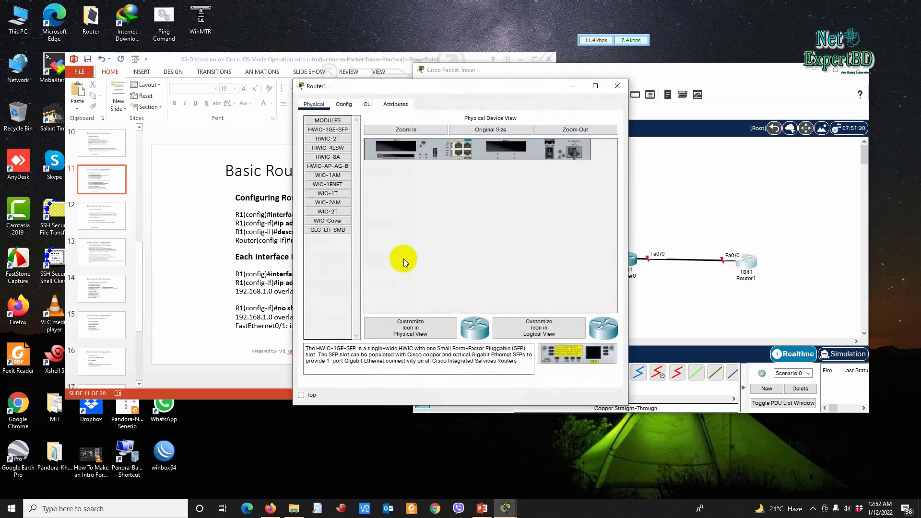
Step: In Router1's CLI, decline the initial setup dialog with 'no'; a 'conf' attempt in user mode fails
left_click(366, 105)
left_click_drag(439, 91, 651, 64)
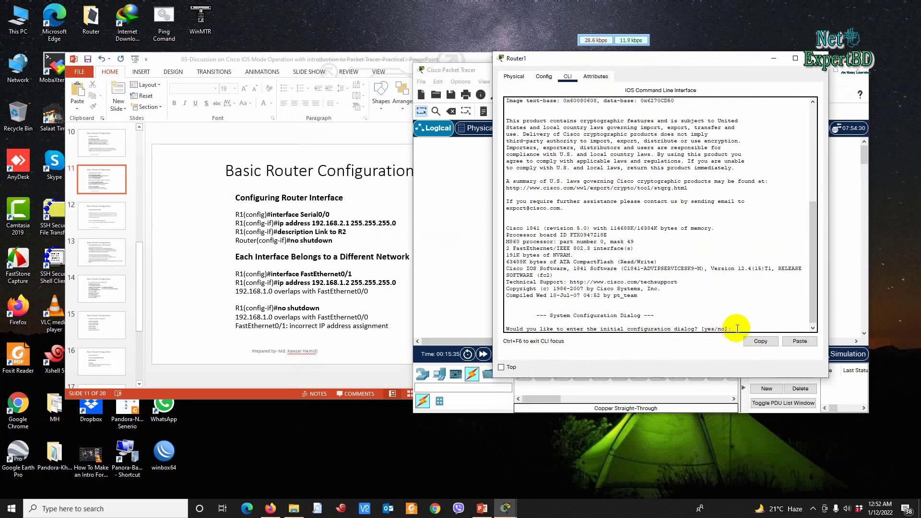
type("no")
key("Return")
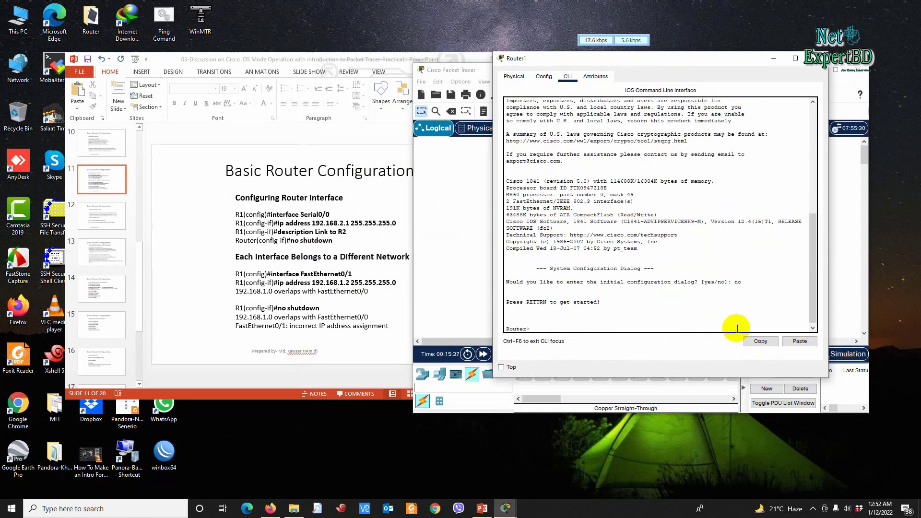
type("conf")
key("Return")
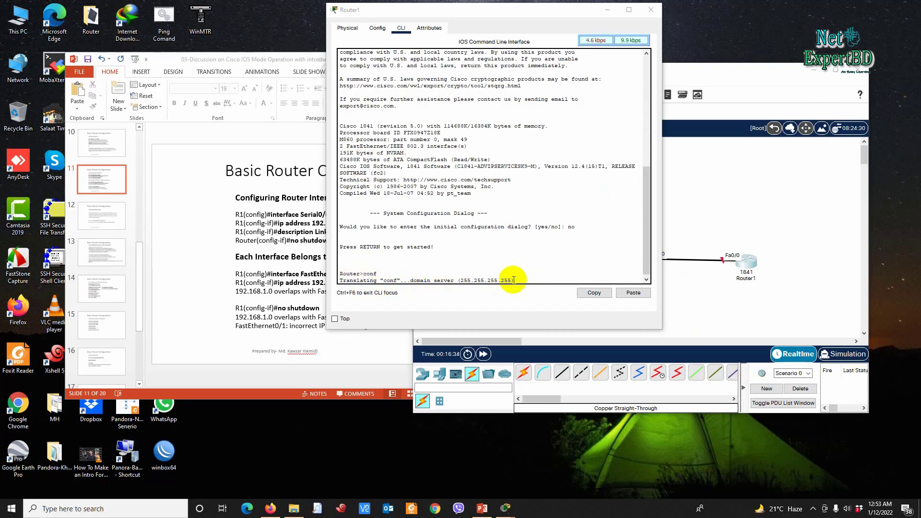
left_click_drag(512, 280, 339, 280)
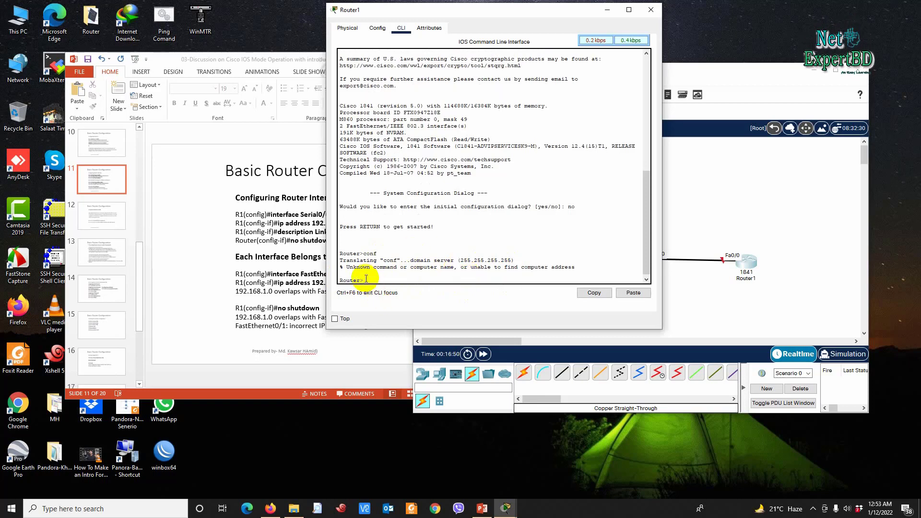
Step: Enter privileged mode with 'enable', then global configuration with 'conf'
type("enable")
key("Return")
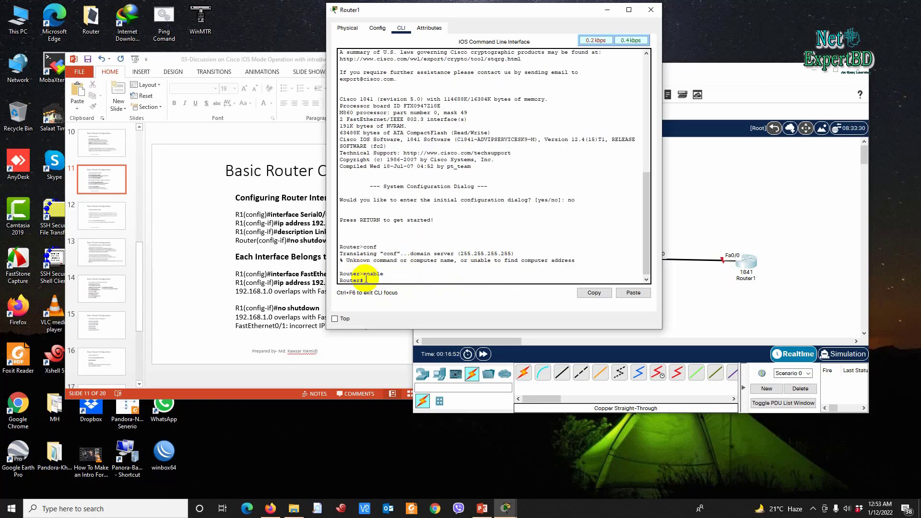
type("conf")
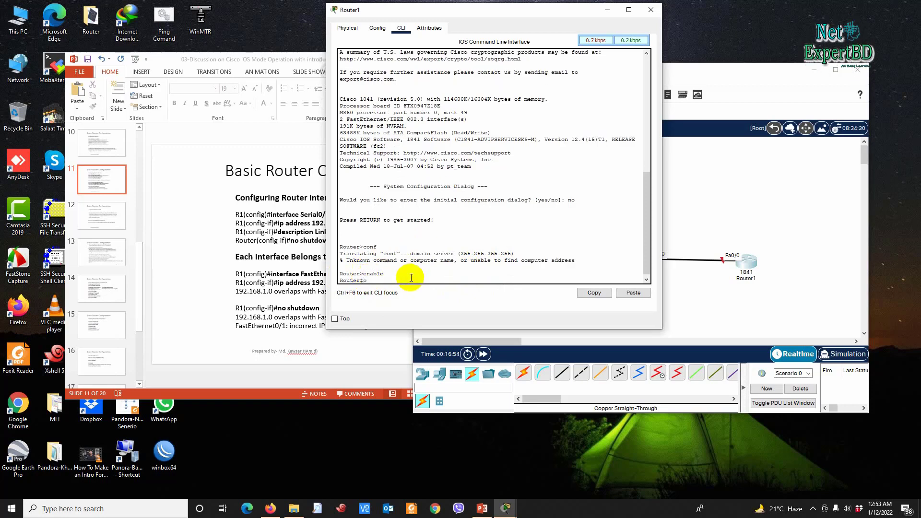
key("Return")
key("Return")
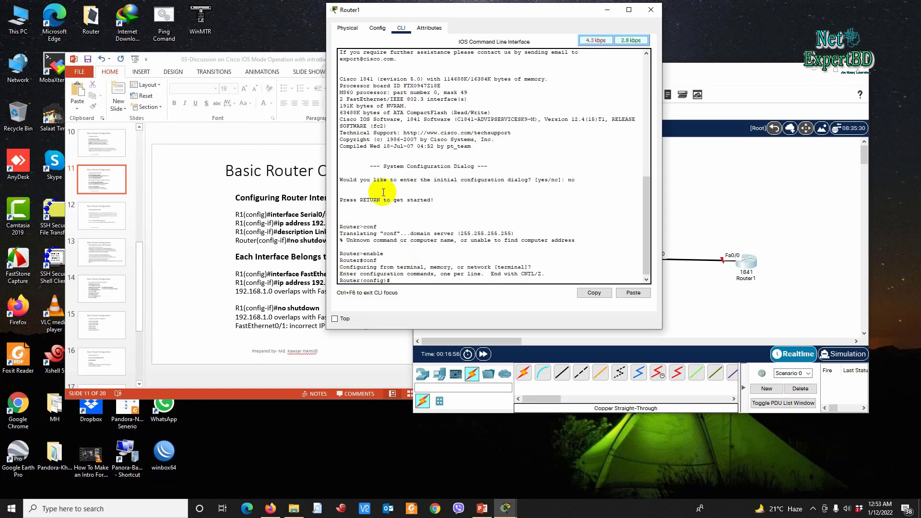
Step: Enter interface configuration for Router1's FastEthernet0/0
left_click_drag(434, 10, 352, 38)
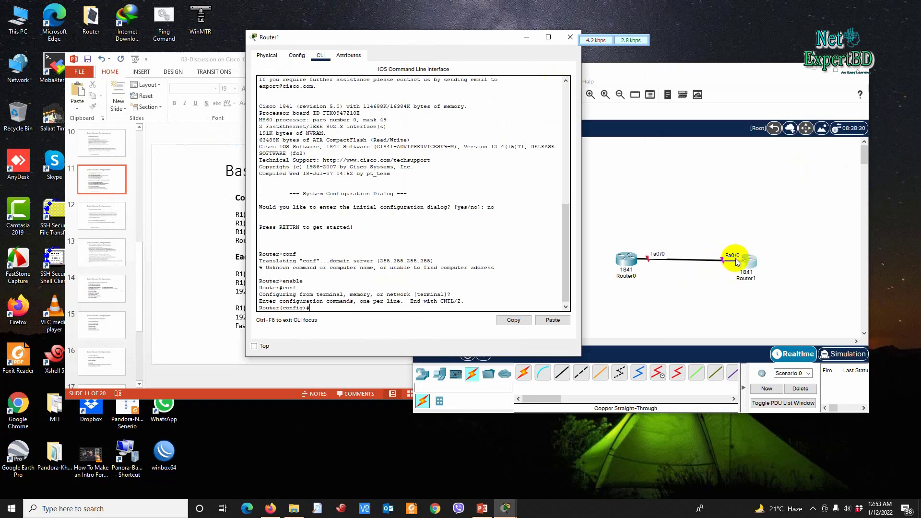
type("in")
key("Tab")
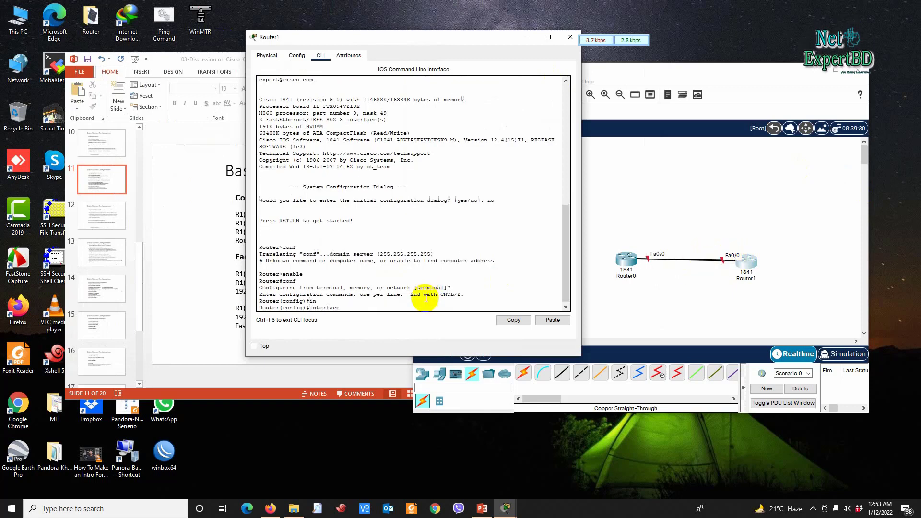
type("fa")
key("Tab")
type("0/0")
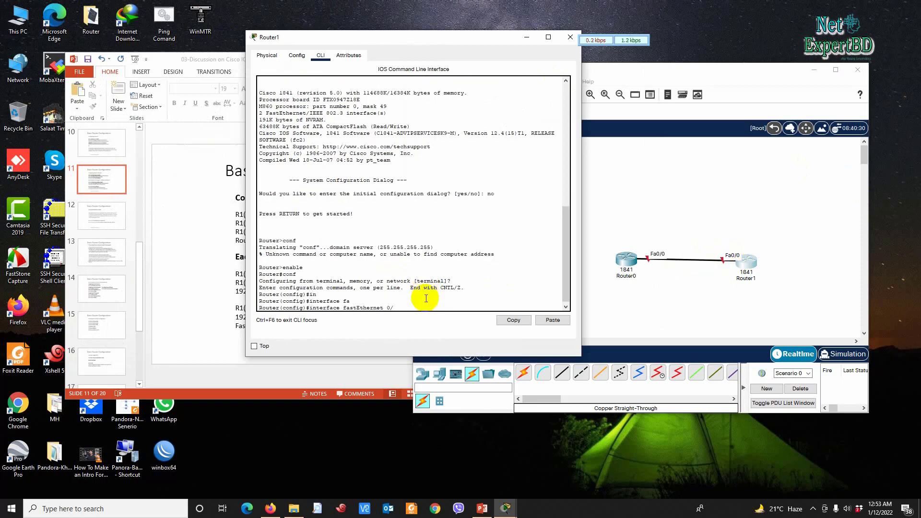
key("Return")
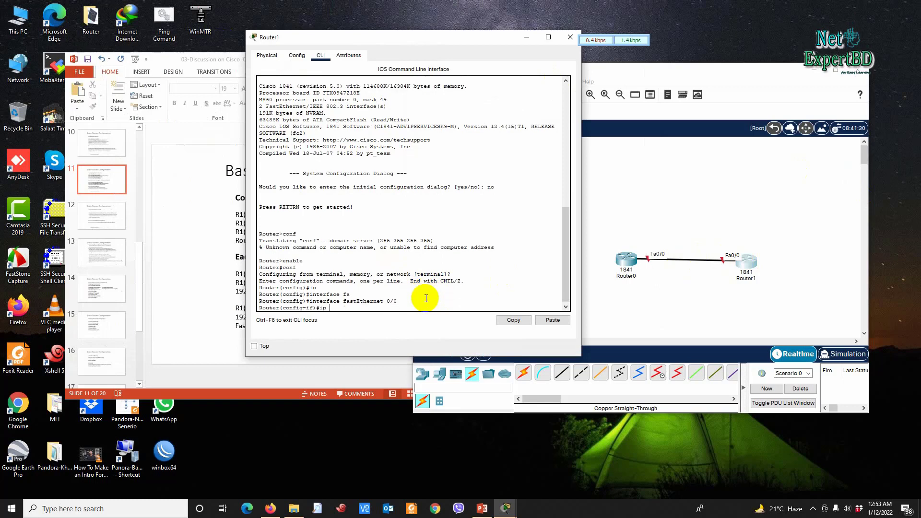
Step: Assign 192.168.10.2 255.255.255.0 to the interface and enable it with 'no shutdown'
type("ip ad")
key("Tab")
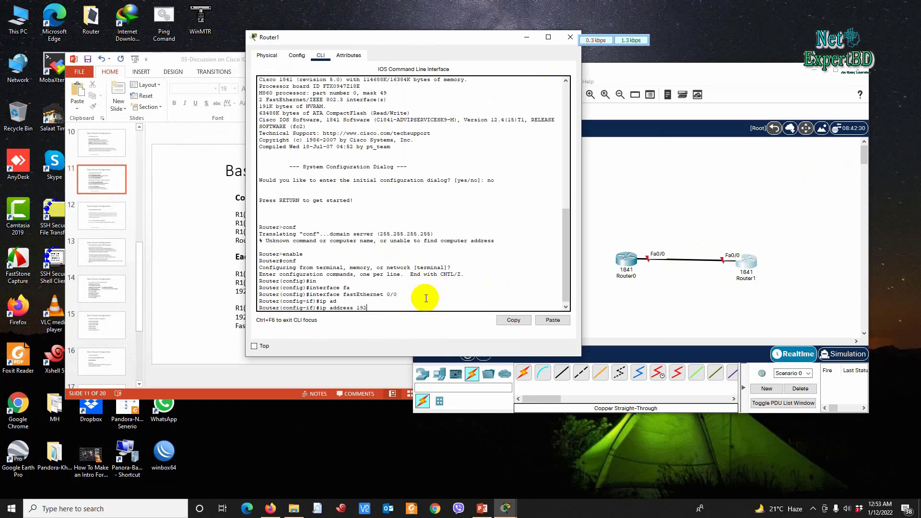
type("192.168.10.2")
type(" 255.255.2665")
type(".0")
key("Return")
type("nfig-if)#")
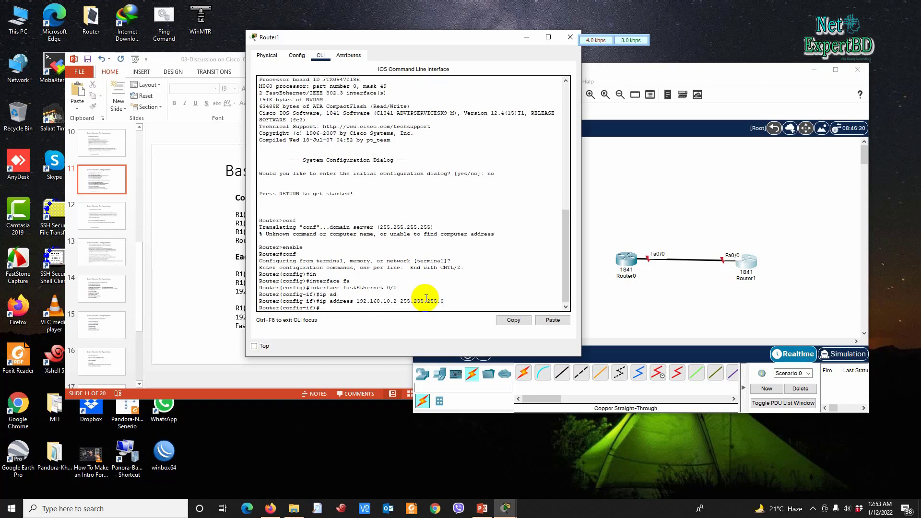
type("o shu")
key("Tab")
key("Return")
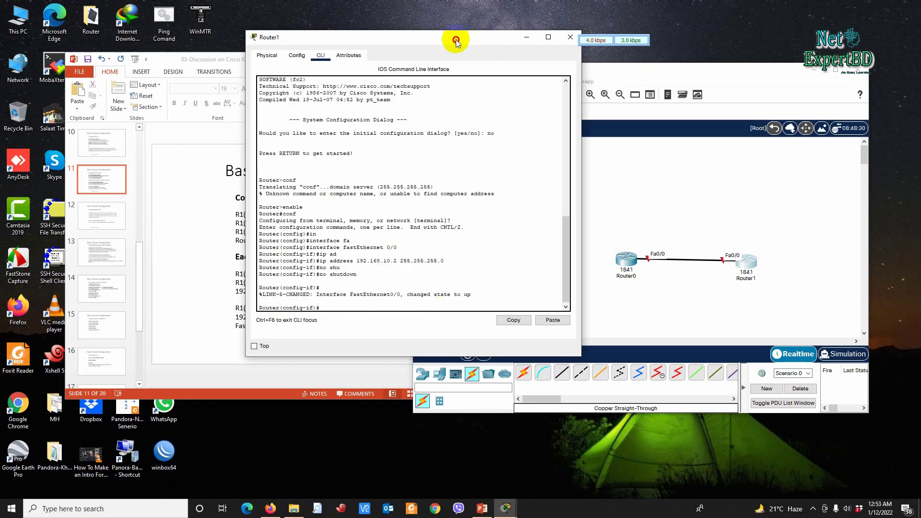
left_click_drag(456, 39, 389, 135)
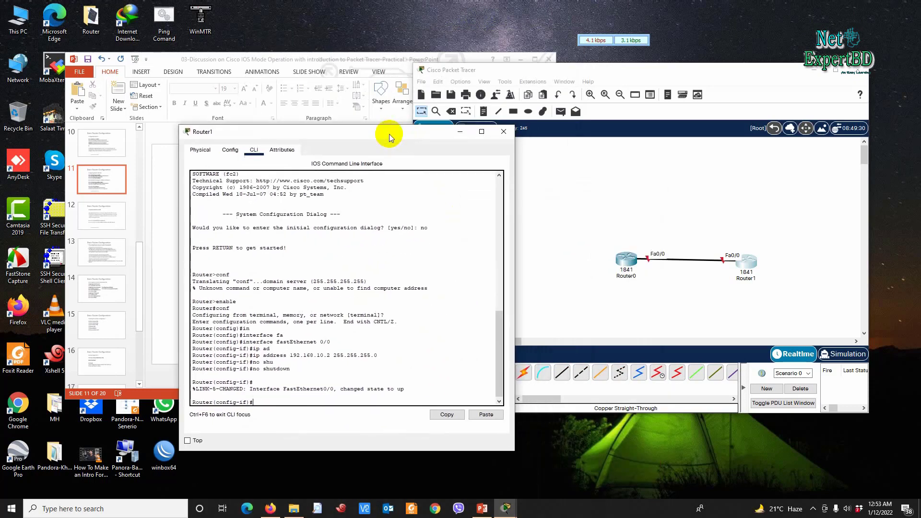
left_click(746, 266)
left_click_drag(745, 265, 747, 261)
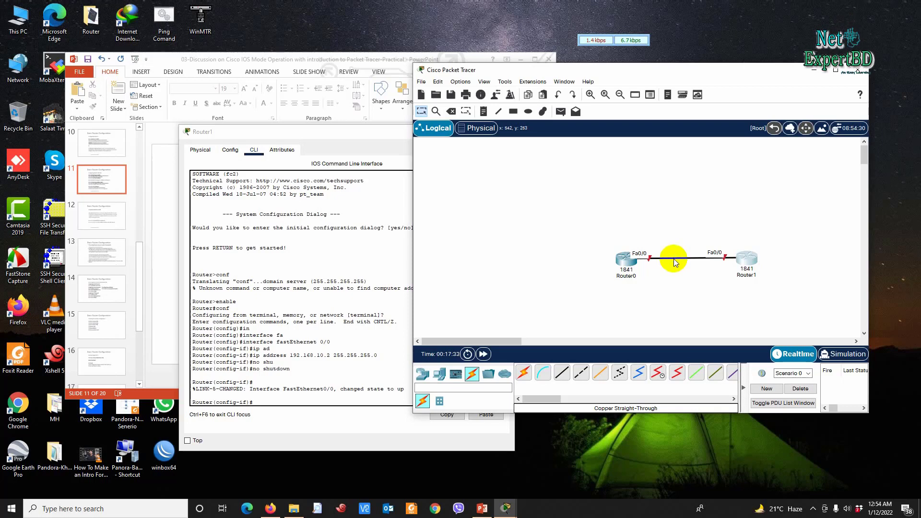
Step: Maximize the window and delete the existing straight-through cable between the routers
double_click(663, 76)
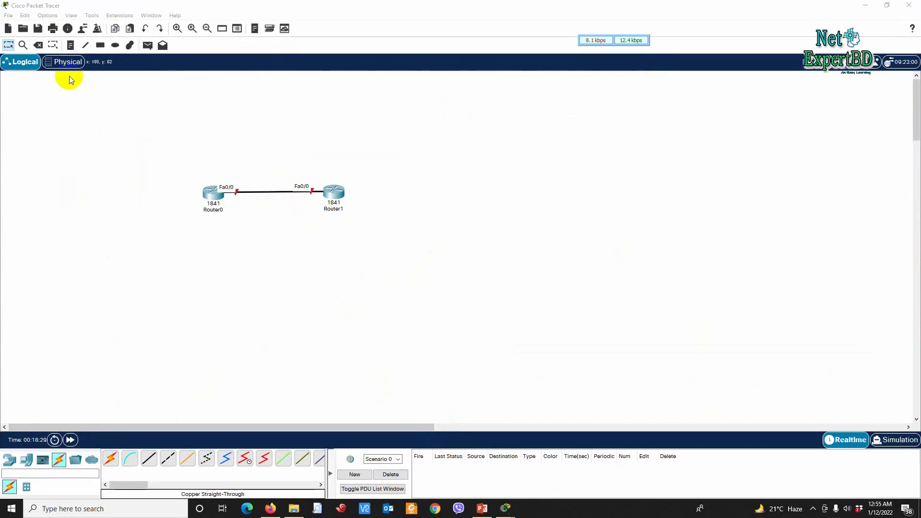
left_click(38, 46)
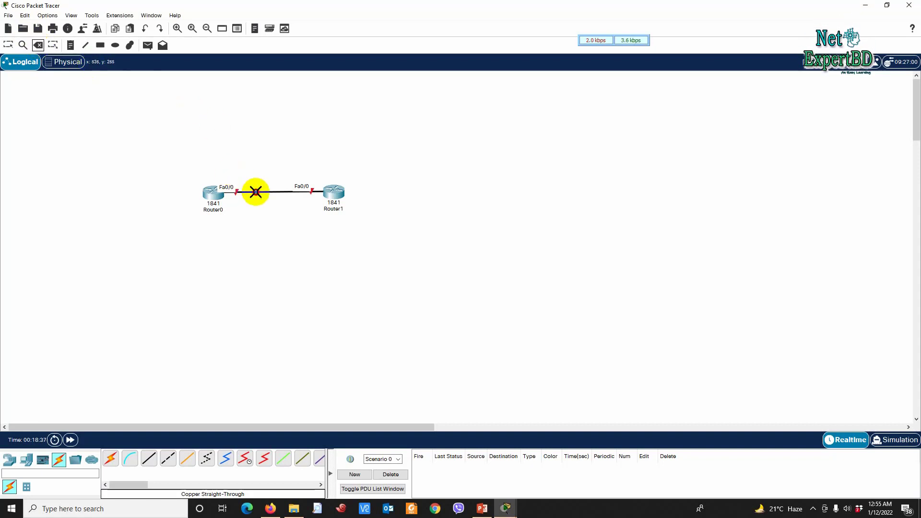
left_click(168, 458)
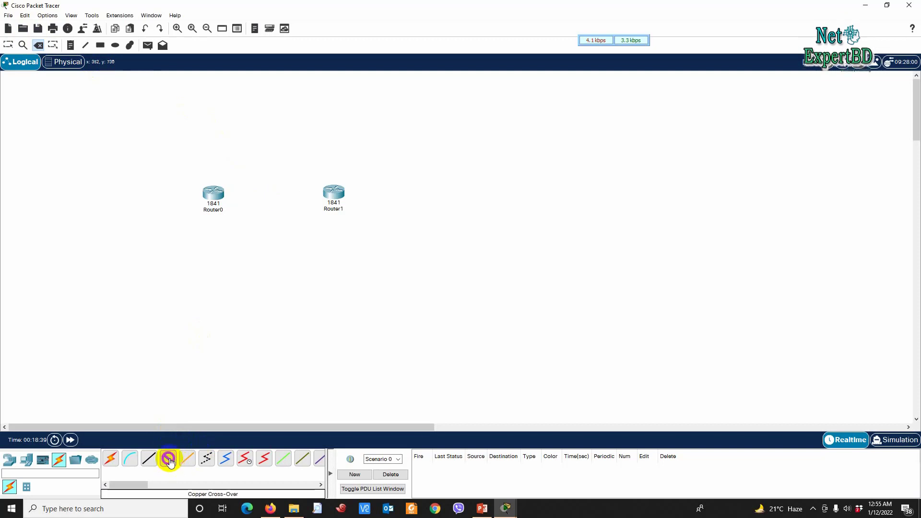
left_click(221, 193)
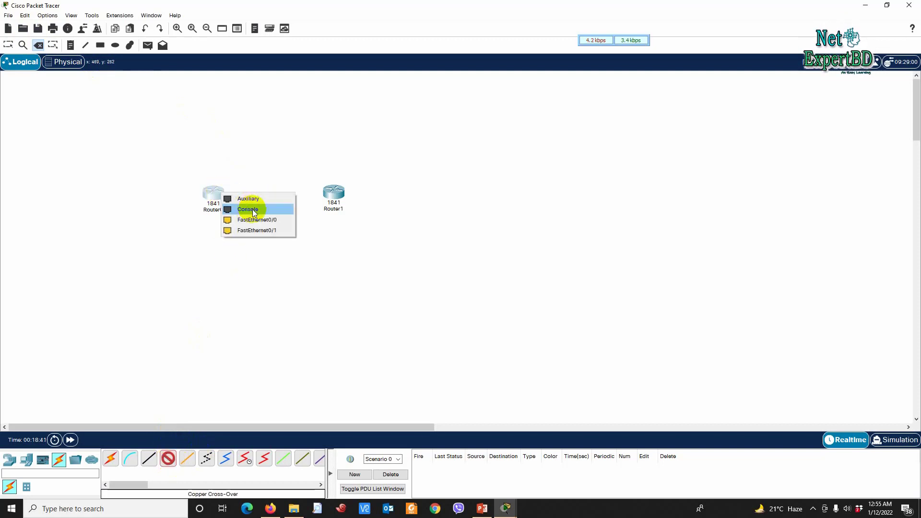
left_click(219, 218)
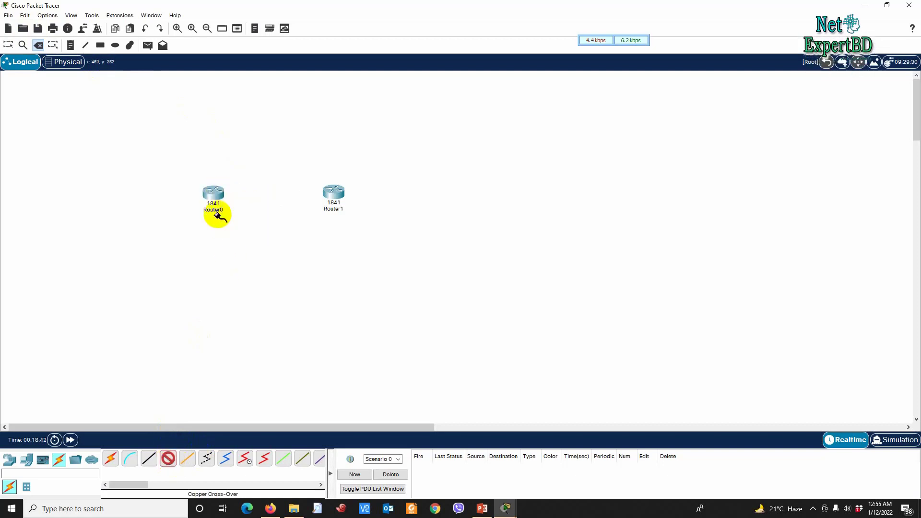
left_click(188, 462)
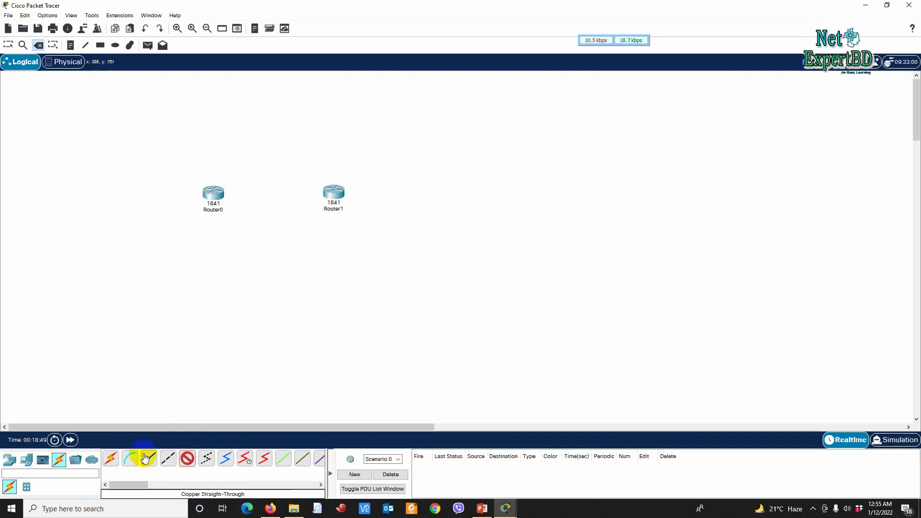
Step: Connect Router0 Fa0/0 to Router1 Fa0/0 with a copper cross-over cable
left_click(167, 459)
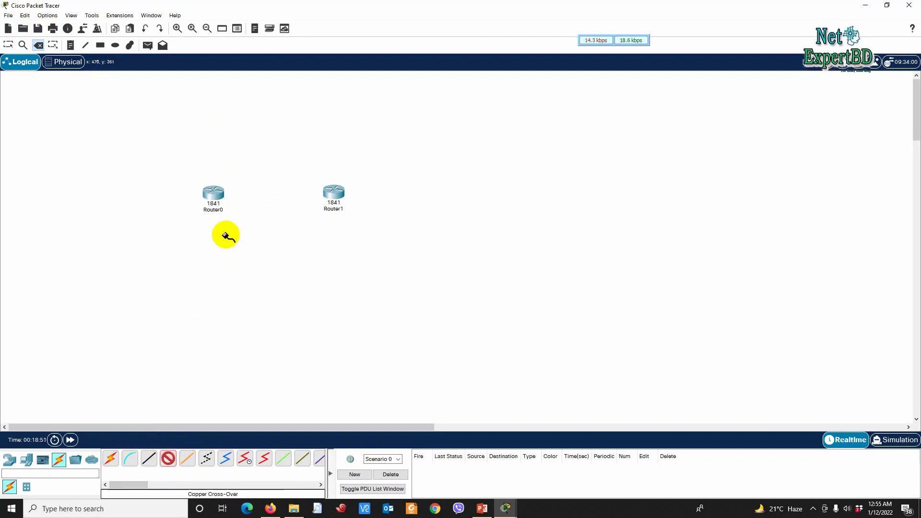
left_click(214, 193)
left_click(266, 220)
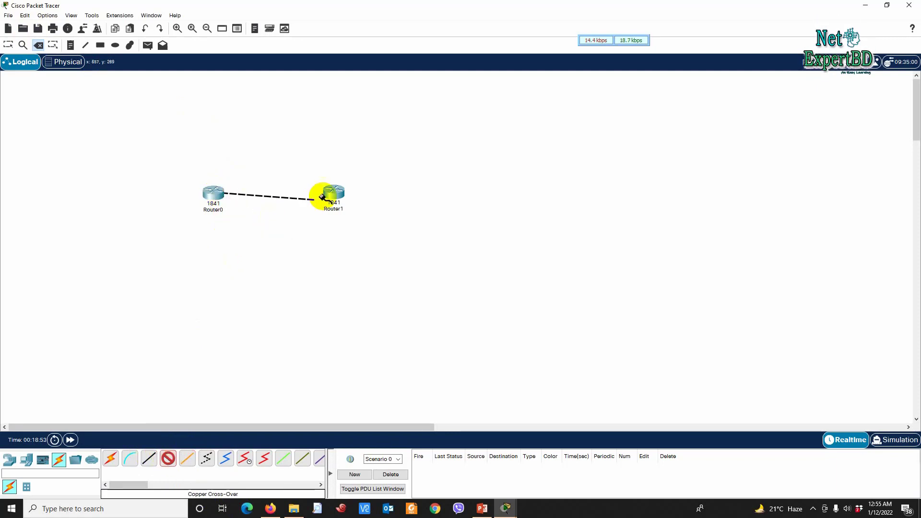
left_click(337, 194)
left_click(382, 223)
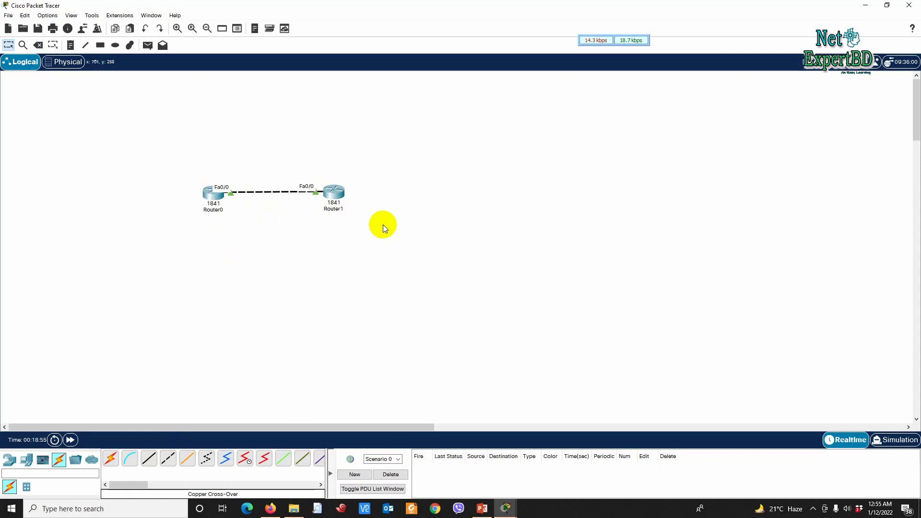
left_click(334, 193)
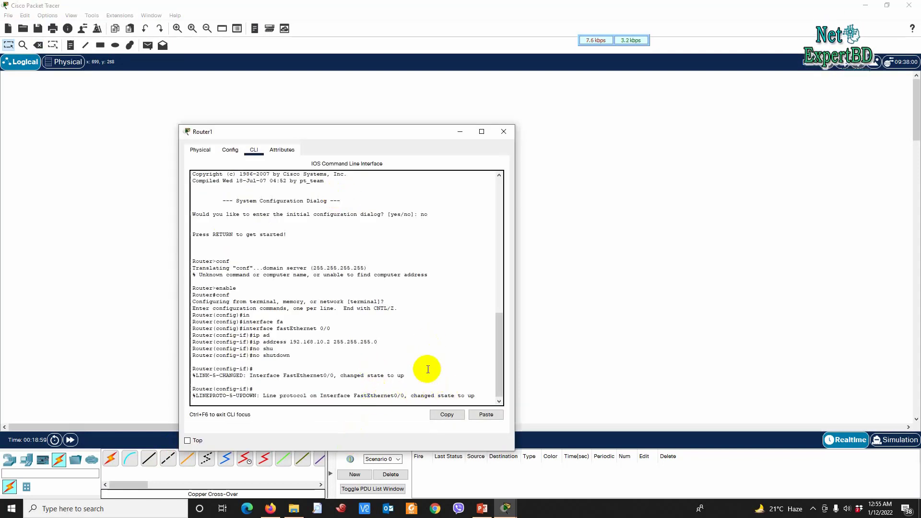
Step: Exit Router1 back to privileged mode with two 'exit' commands and close its CLI window
key("Return")
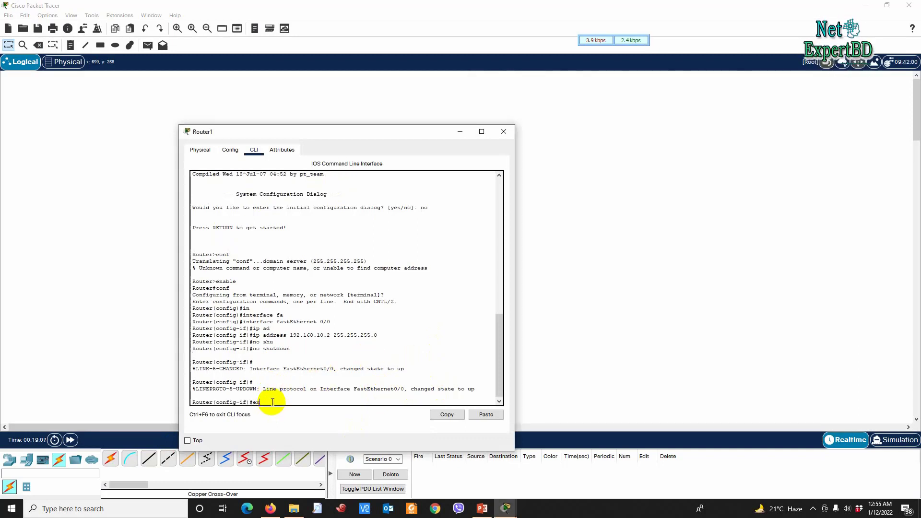
type("exit")
key("Return")
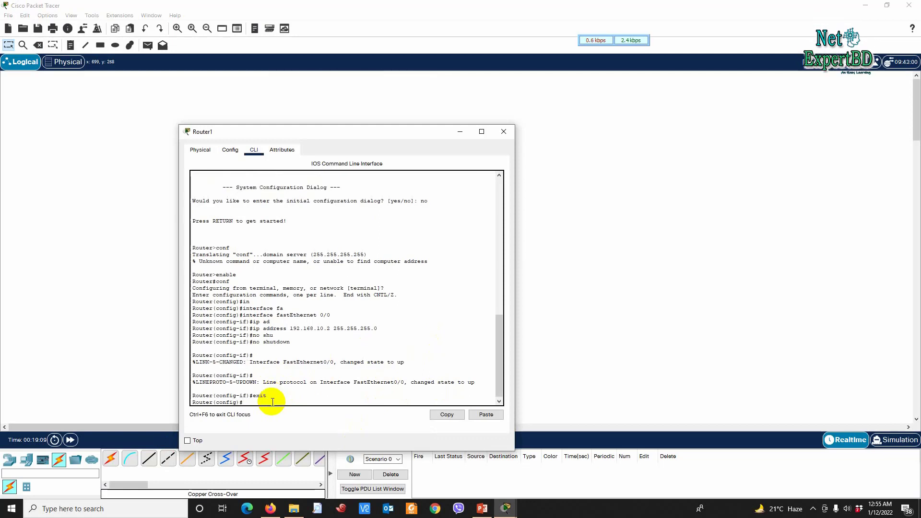
type("exit")
key("Return")
key("Return")
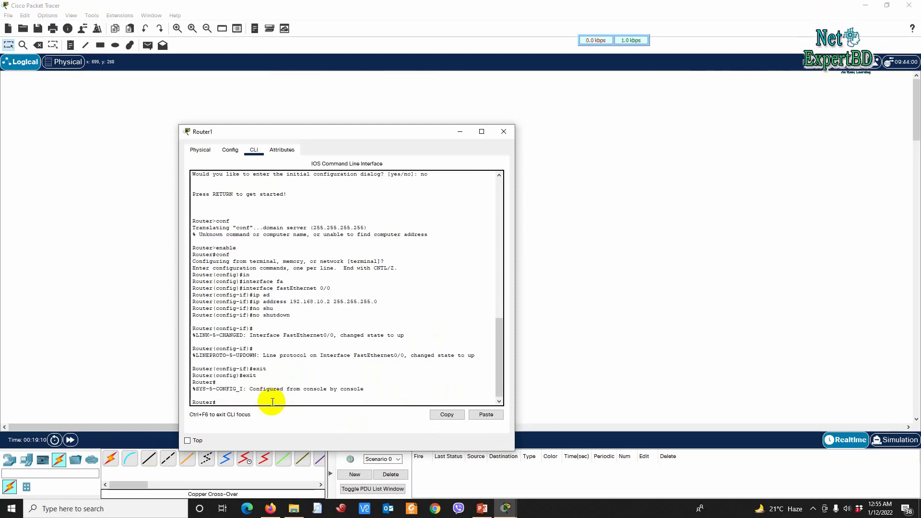
left_click(503, 132)
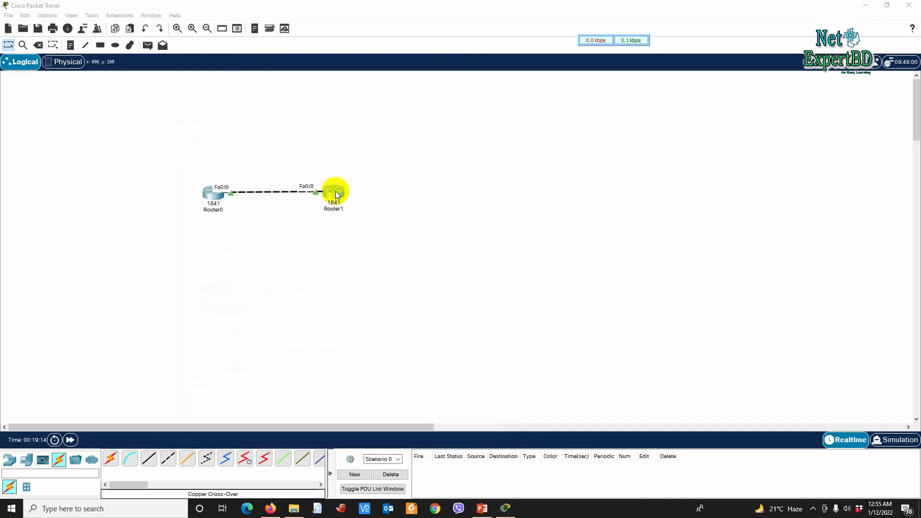
mouse_move(331, 198)
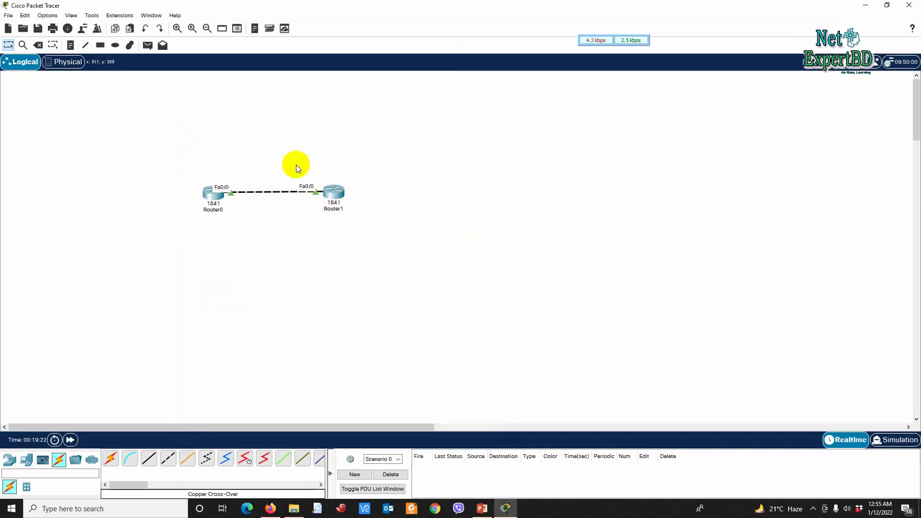
mouse_move(205, 201)
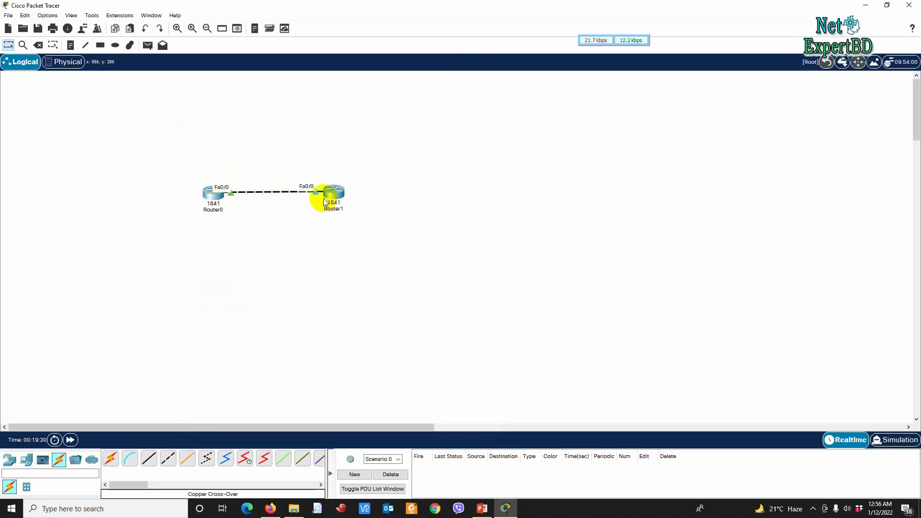
Step: Ping 192.168.10.2 from Router1's CLI
left_click(334, 192)
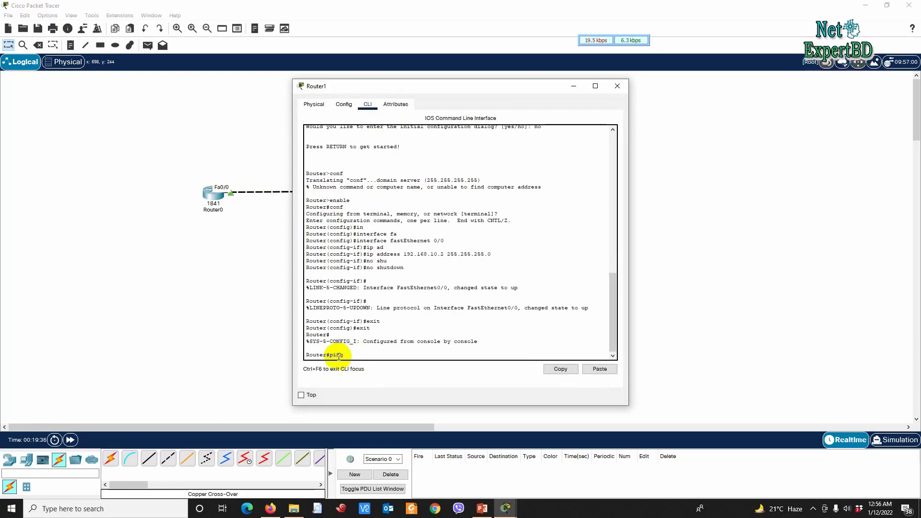
type("92.168")
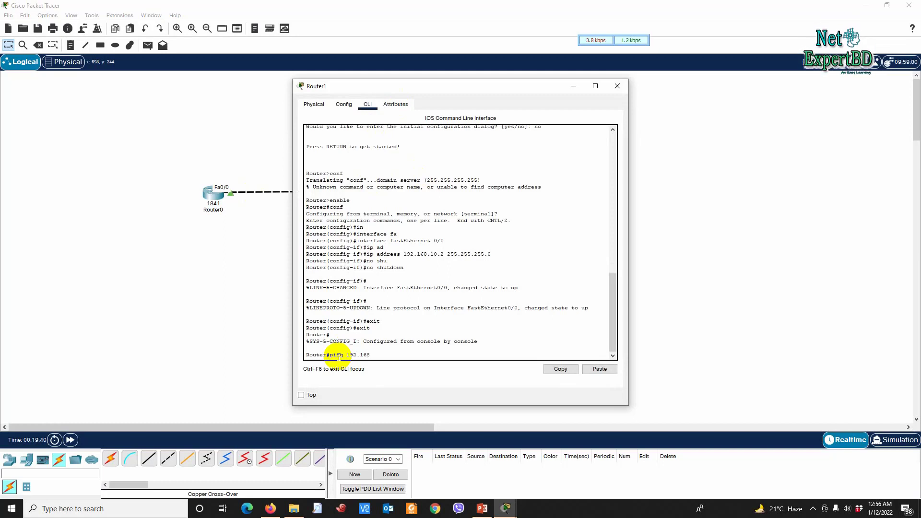
type(".10.2")
key("Return")
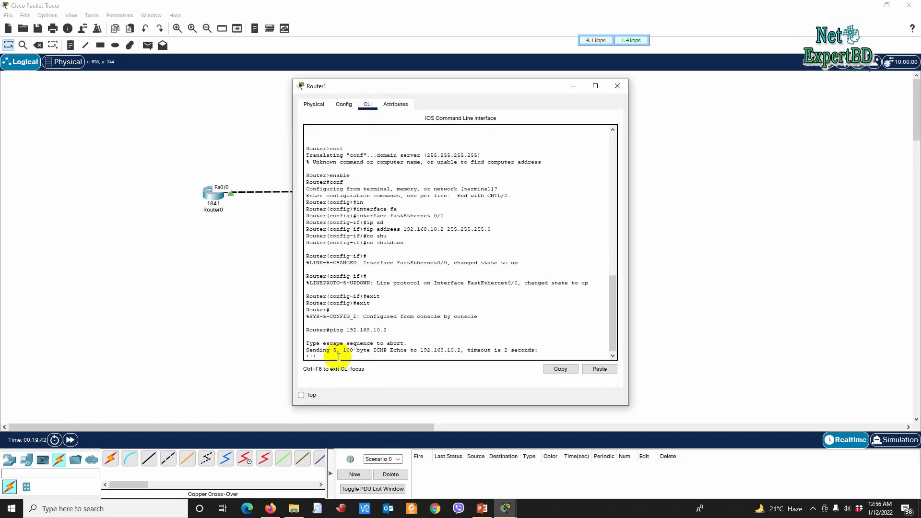